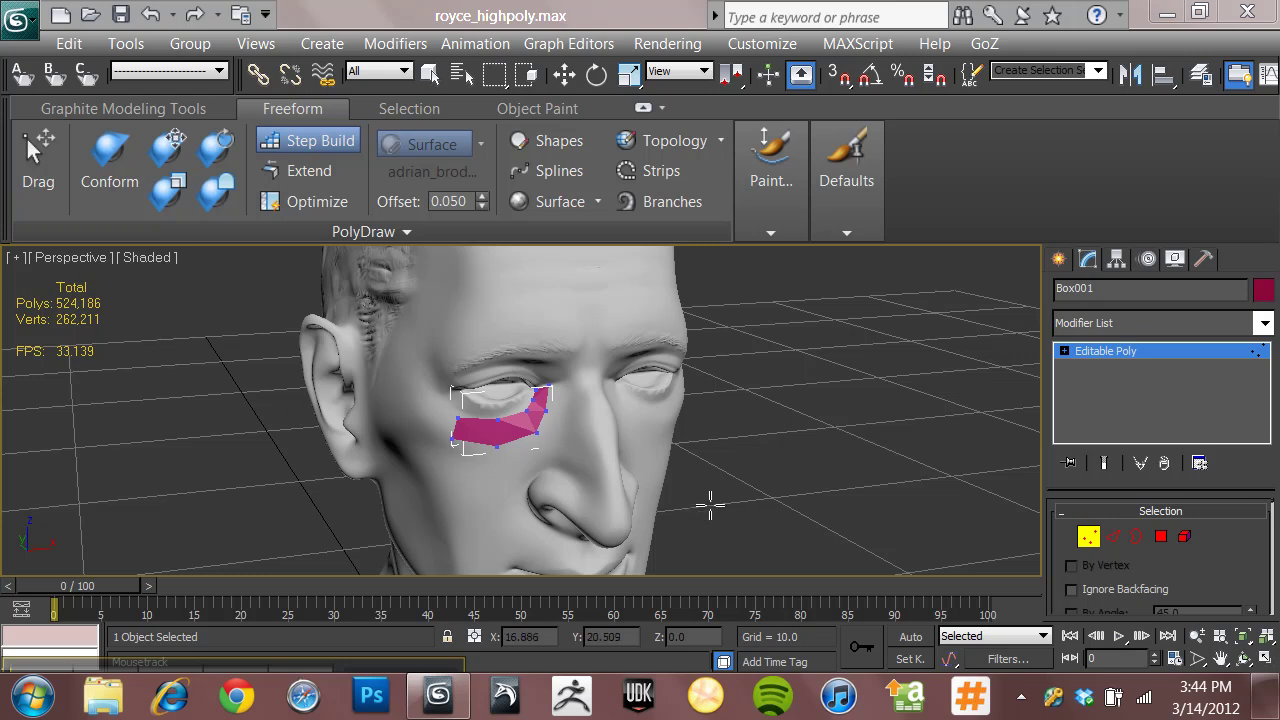
- With Step Build, place two vertices left of the under-eye patch and fill a new polygon between them
alt+middle_drag(709, 506, 698, 492)
scroll(698, 490, up, 3)
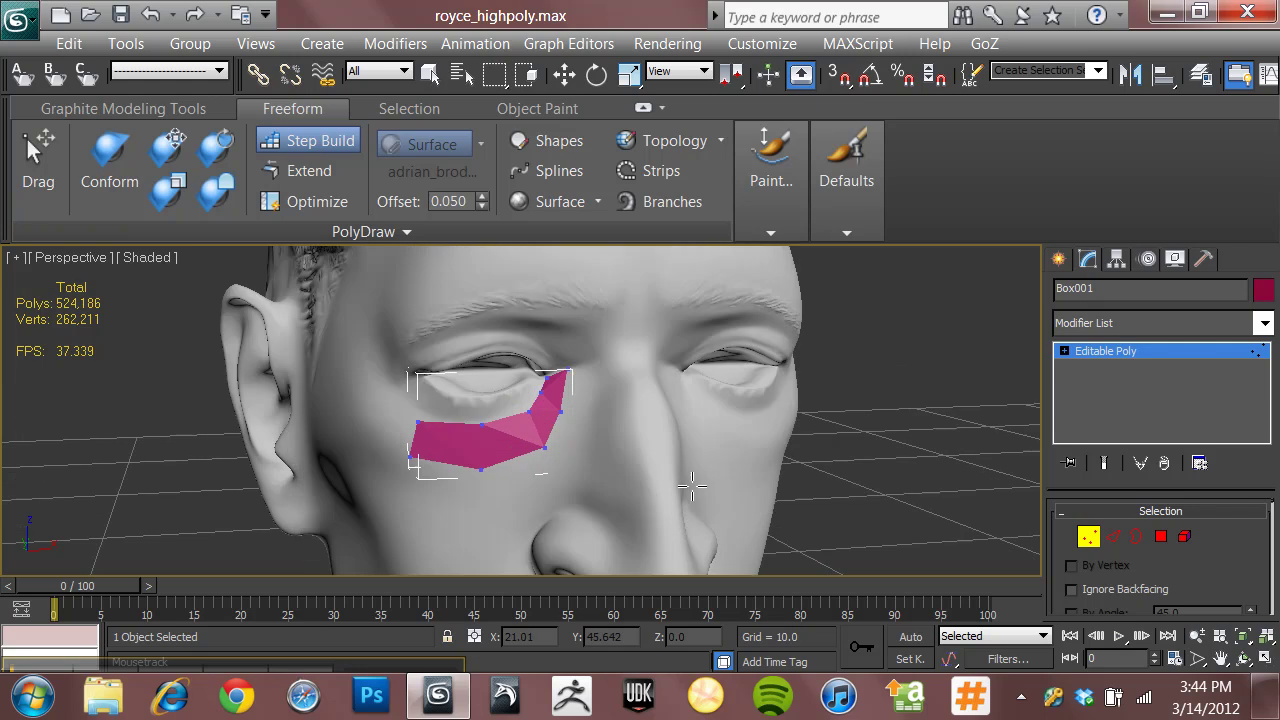
click(325, 168)
click(398, 398)
click(385, 430)
shift+click(400, 432)
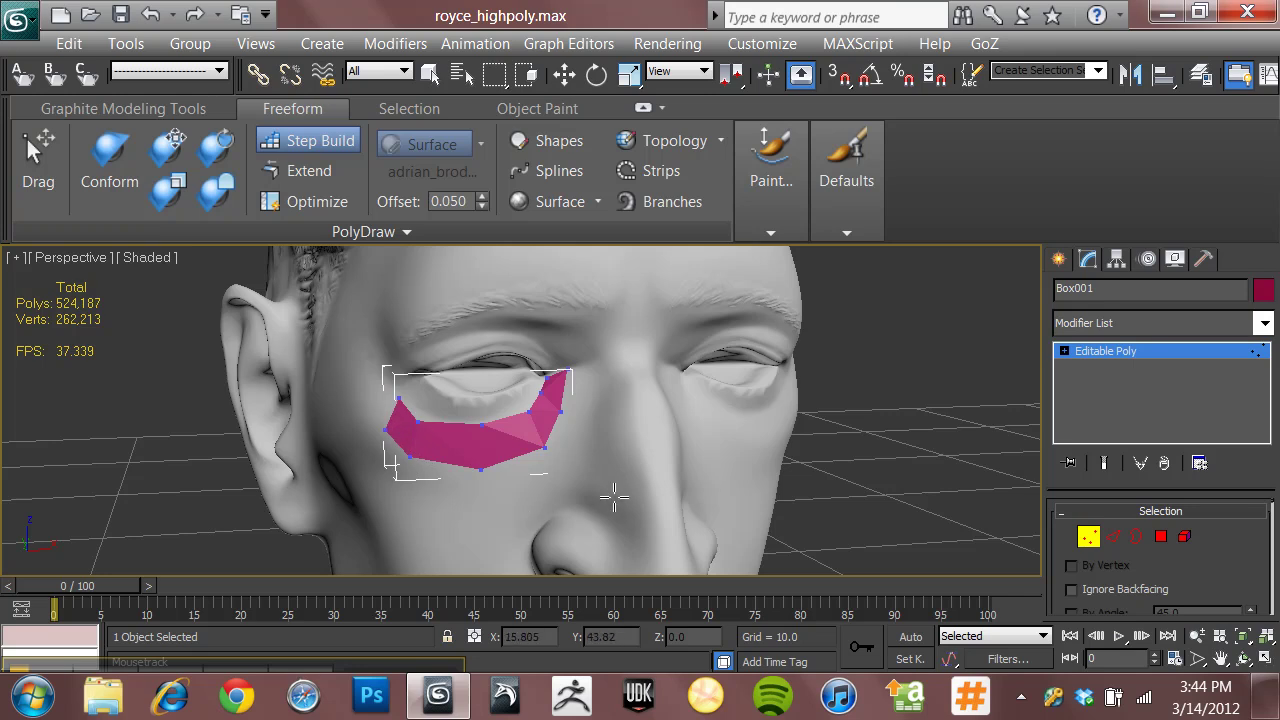
alt+middle_drag(608, 491, 614, 457)
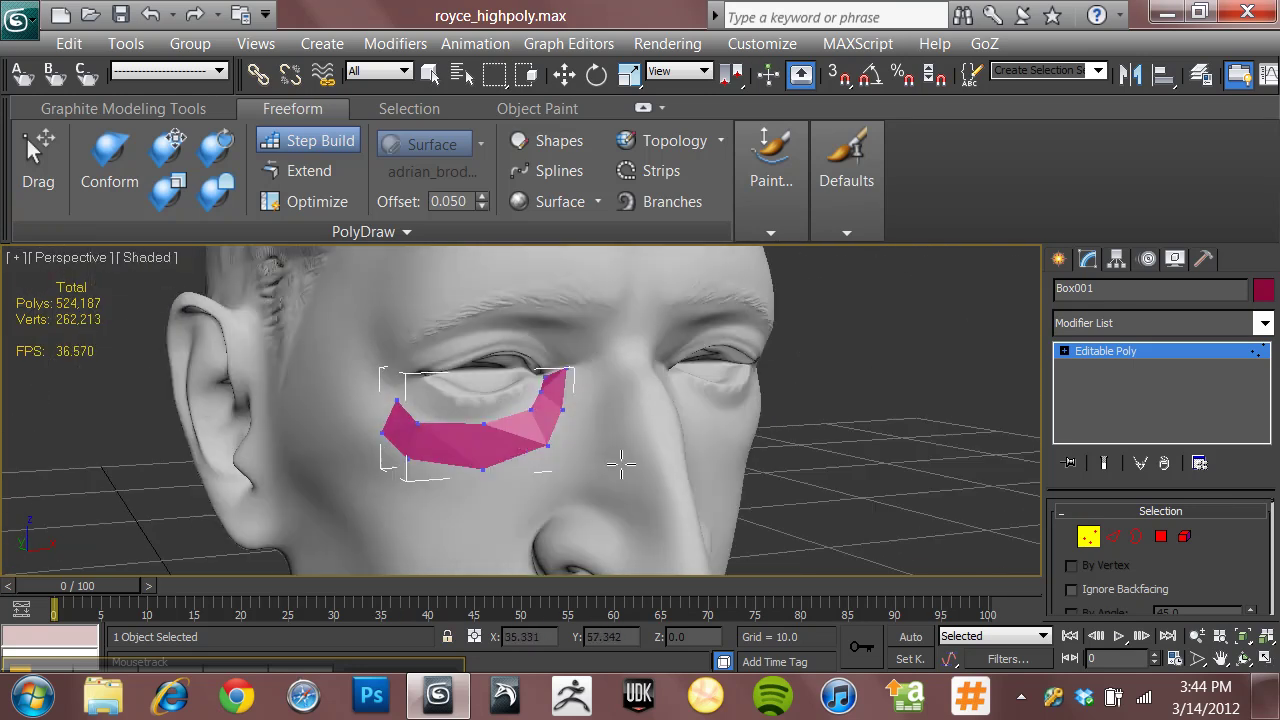
scroll(586, 463, up, 3)
key(F4)
scroll(670, 440, down, 2)
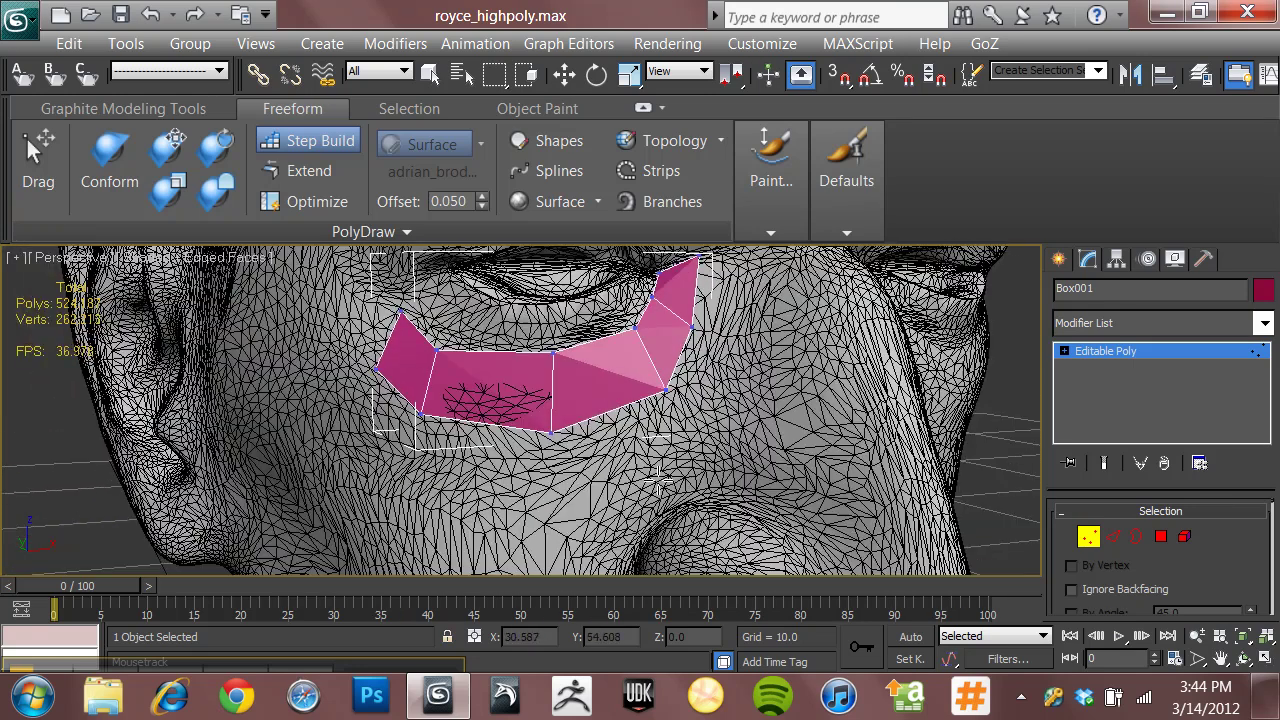
scroll(670, 476, down, 2)
mouse_move(672, 480)
alt+middle_down()
mouse_move(700, 455)
mouse_move(680, 472)
mouse_move(662, 466)
alt+middle_up()
scroll(662, 466, up, 3)
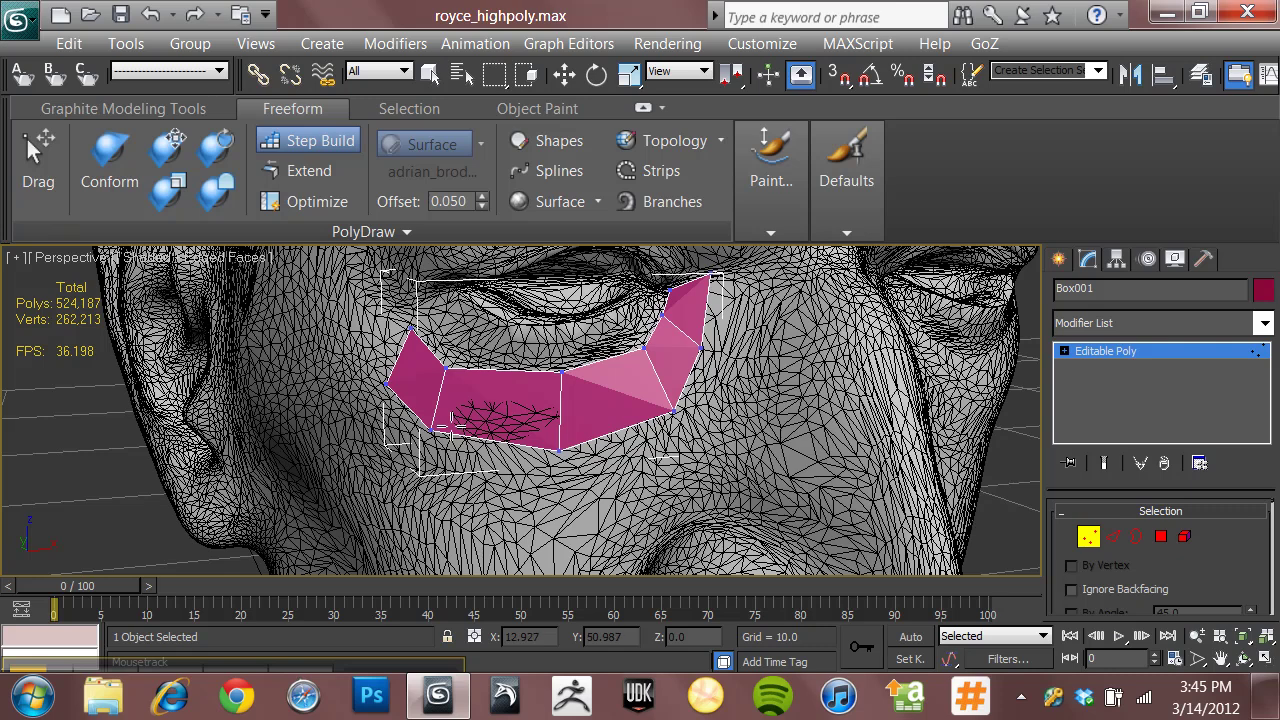
scroll(540, 428, down, 3)
mouse_move(540, 428)
middle_down()
mouse_move(477, 465)
mouse_move(580, 450)
mouse_move(470, 460)
mouse_move(550, 440)
mouse_move(493, 445)
mouse_move(550, 445)
mouse_move(690, 482)
mouse_move(678, 490)
mouse_move(650, 470)
mouse_move(703, 475)
mouse_move(703, 457)
mouse_move(670, 462)
mouse_move(694, 491)
mouse_move(751, 483)
mouse_move(680, 443)
mouse_move(687, 467)
mouse_move(595, 448)
mouse_move(569, 477)
mouse_move(605, 497)
mouse_move(586, 449)
mouse_move(566, 470)
mouse_move(626, 443)
mouse_move(598, 492)
middle_up()
scroll(638, 461, up, 3)
key(F4)
scroll(735, 475, down, 3)
scroll(590, 445, up, 3)
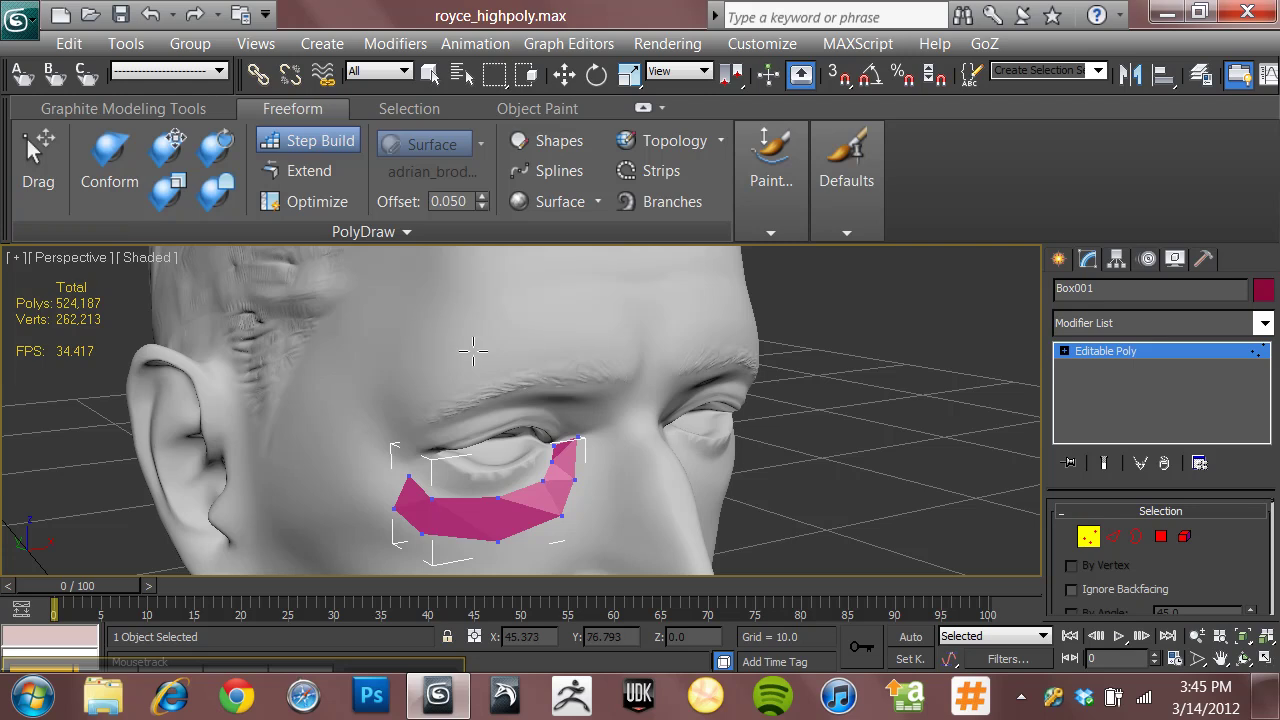
middle_drag(548, 500, 577, 427)
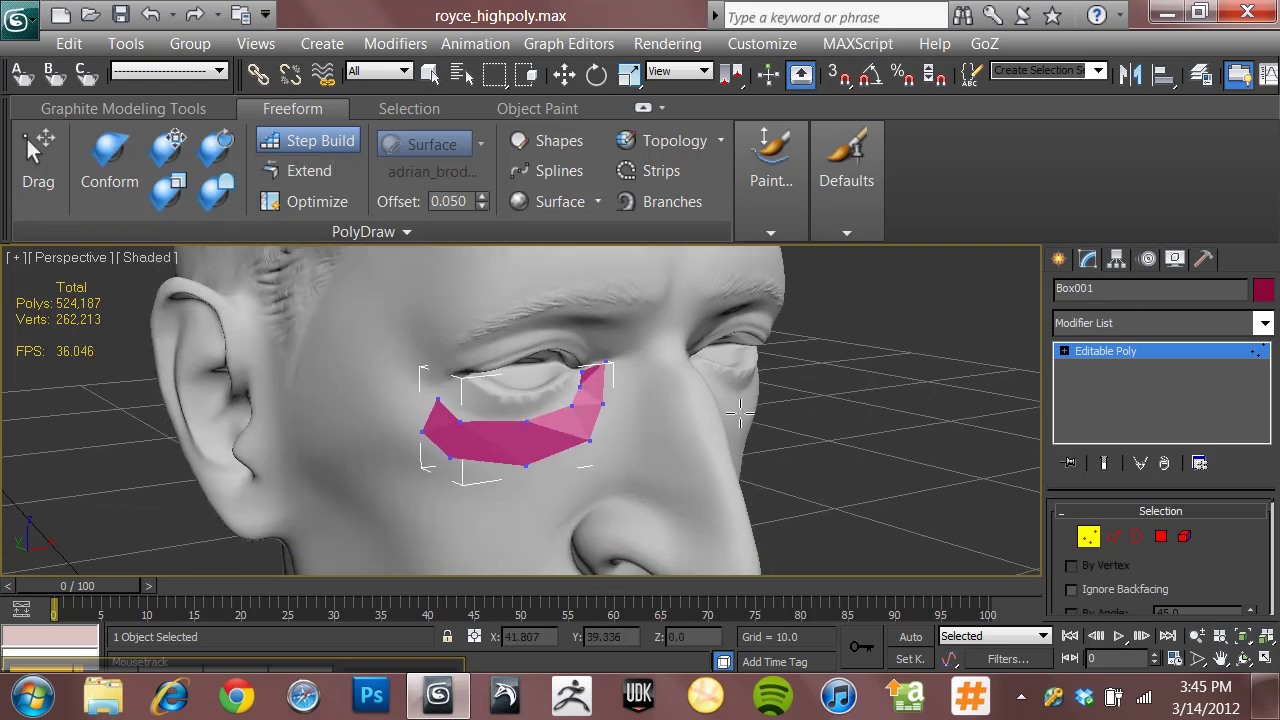
- Switch PolyDraw to Extend and frame the cheek below the patch
click(318, 174)
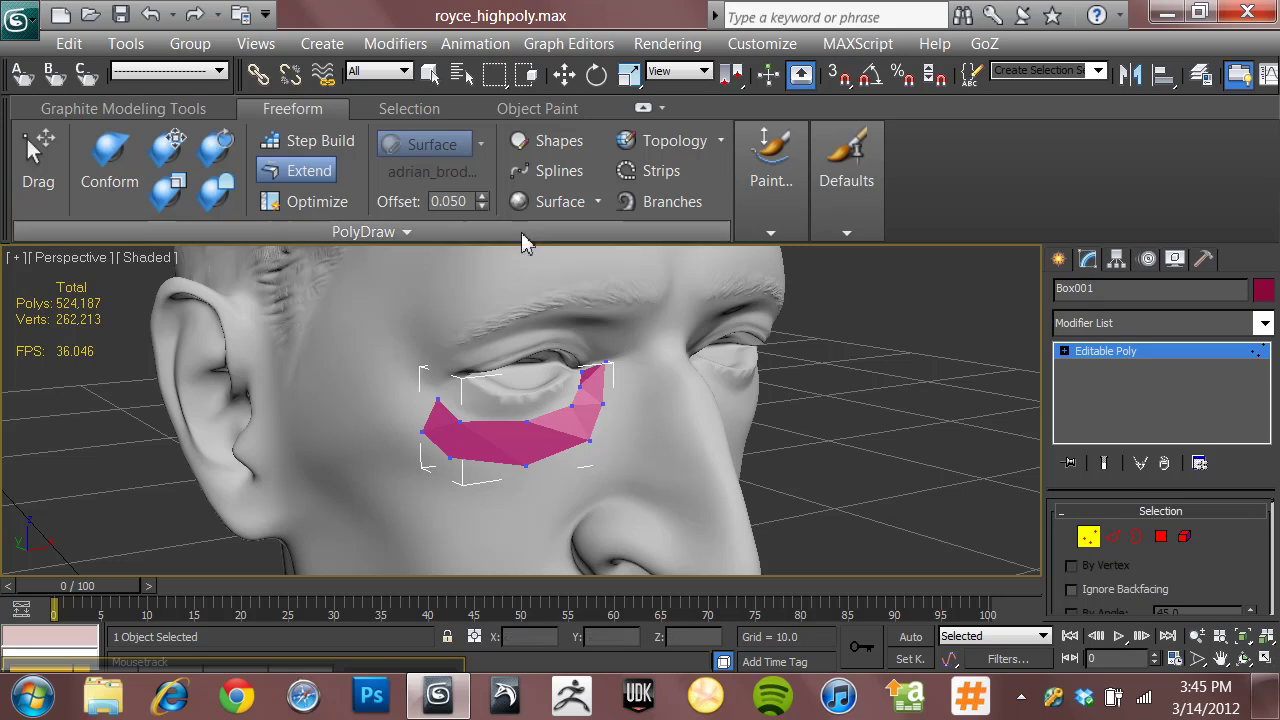
scroll(530, 436, up, 3)
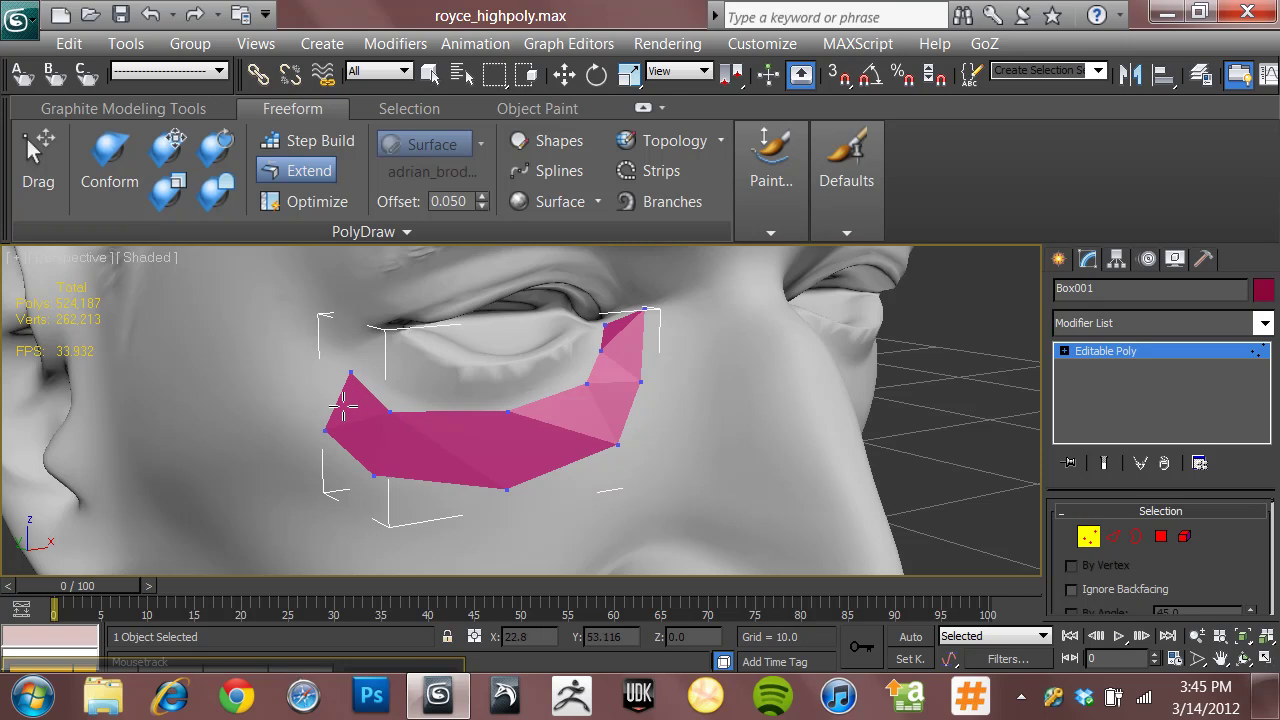
middle_drag(455, 515, 441, 441)
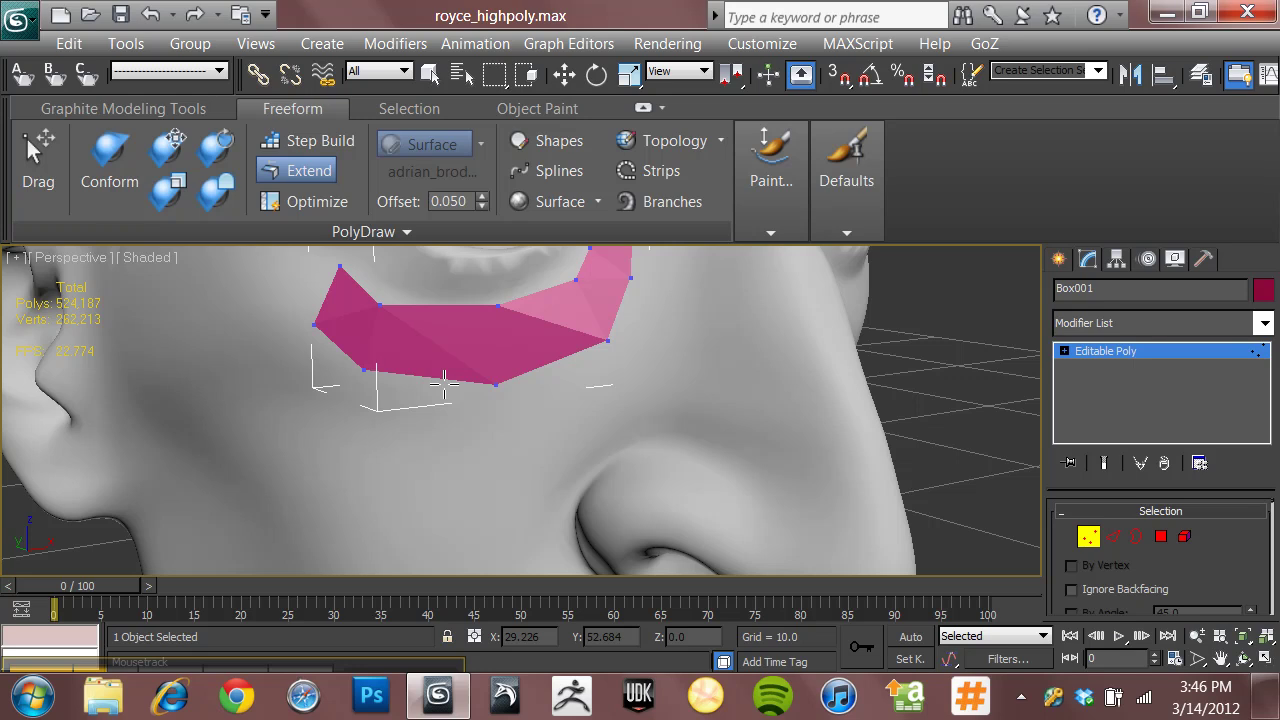
- Extend polygons from the patch's lower and right border edges, then fill the gap with a triangle
shift+drag(444, 383, 434, 447)
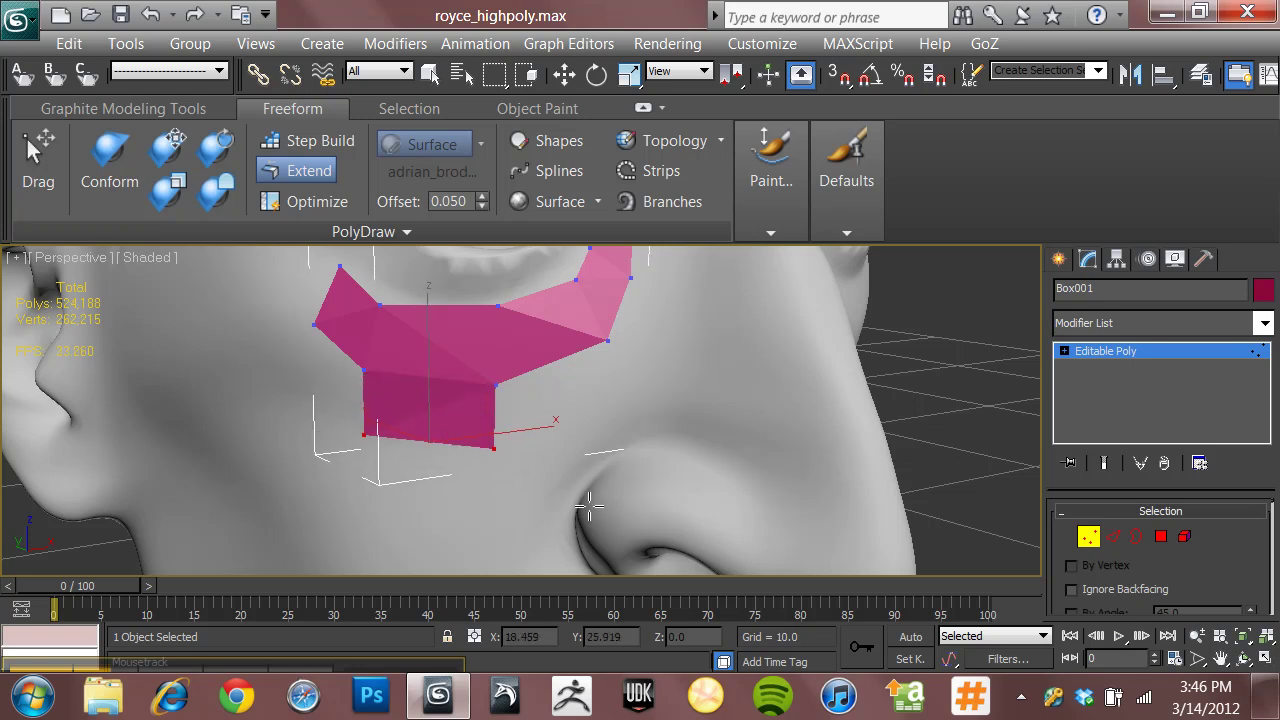
mouse_move(651, 465)
alt+middle_down()
mouse_move(600, 434)
mouse_move(757, 363)
mouse_move(829, 409)
mouse_move(820, 466)
mouse_move(769, 489)
mouse_move(640, 491)
mouse_move(594, 458)
mouse_move(630, 430)
mouse_move(643, 478)
alt+middle_up()
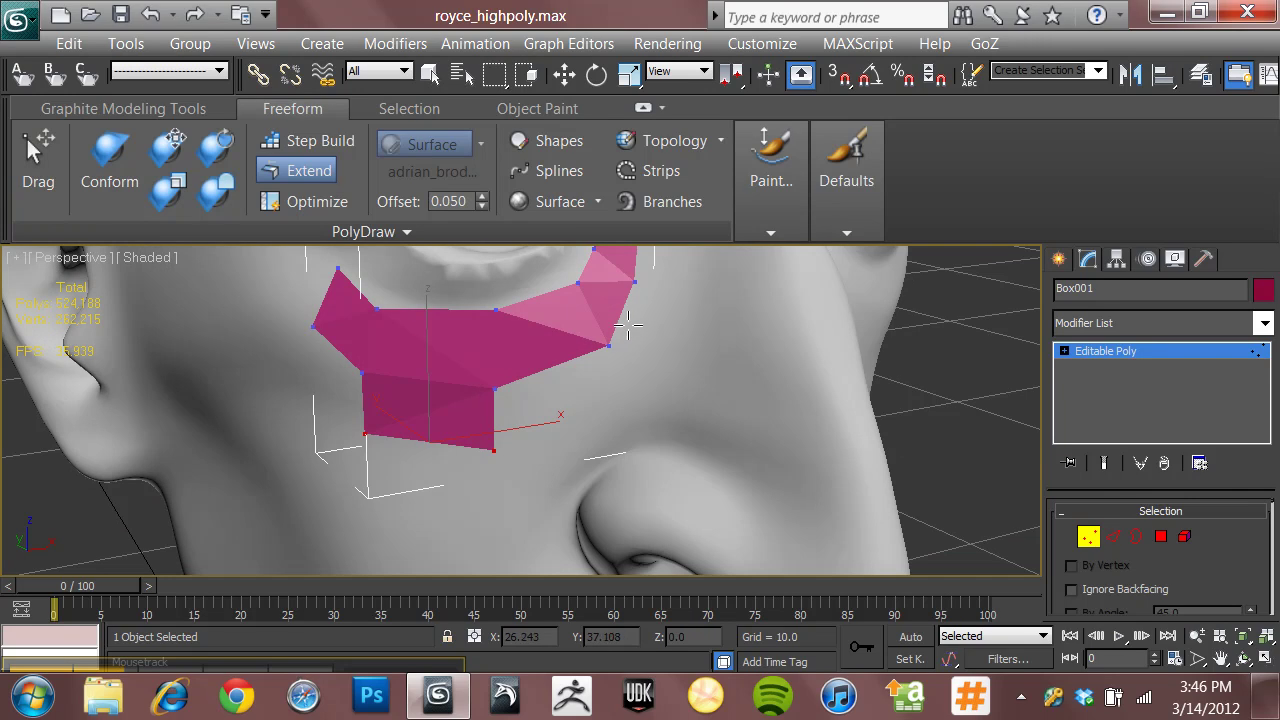
shift+drag(621, 323, 664, 364)
alt+middle_drag(711, 490, 663, 434)
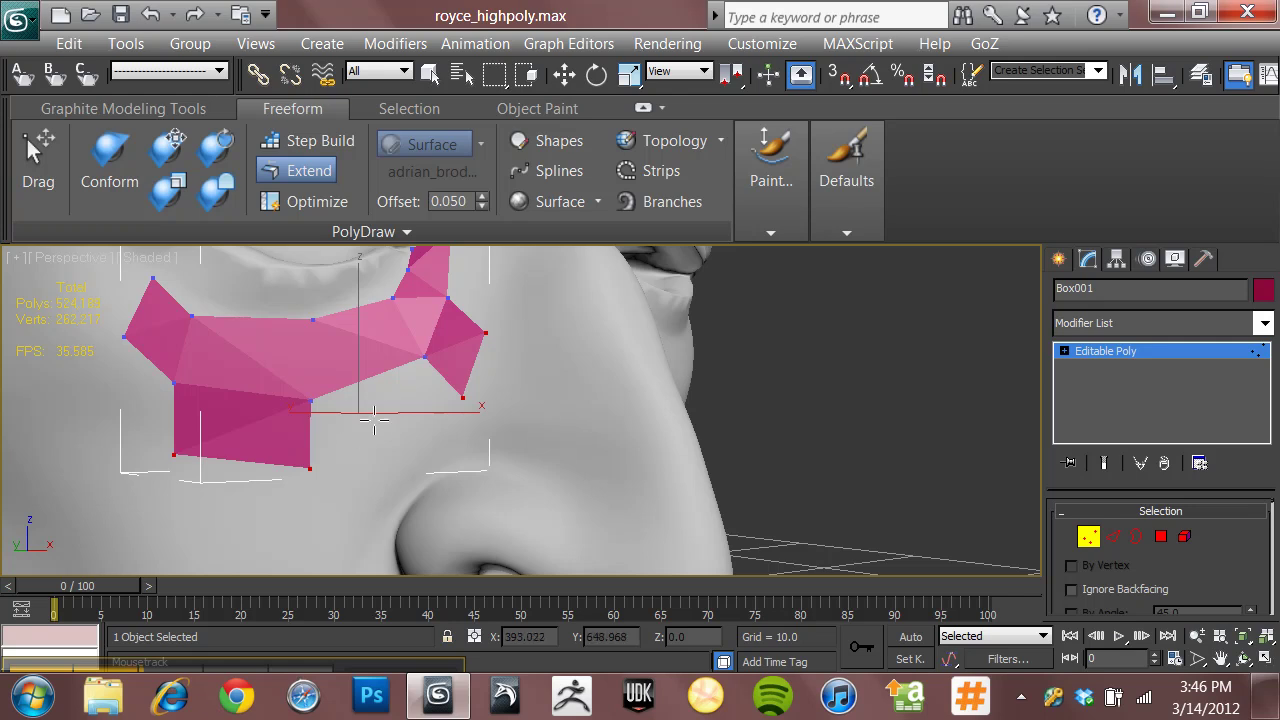
shift+click(410, 414)
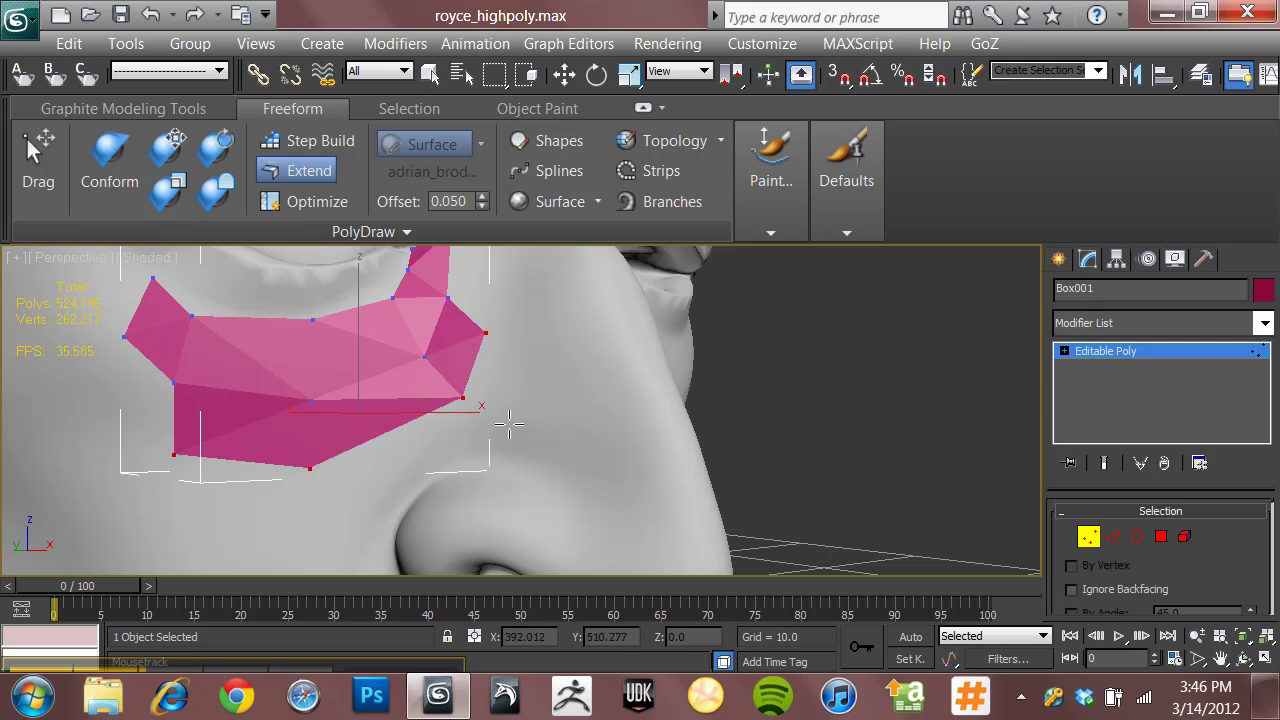
mouse_move(508, 425)
middle_down()
mouse_move(603, 430)
mouse_move(590, 395)
mouse_move(555, 380)
mouse_move(563, 372)
mouse_move(550, 435)
mouse_move(505, 515)
middle_up()
key(F4)
scroll(565, 380, up, 3)
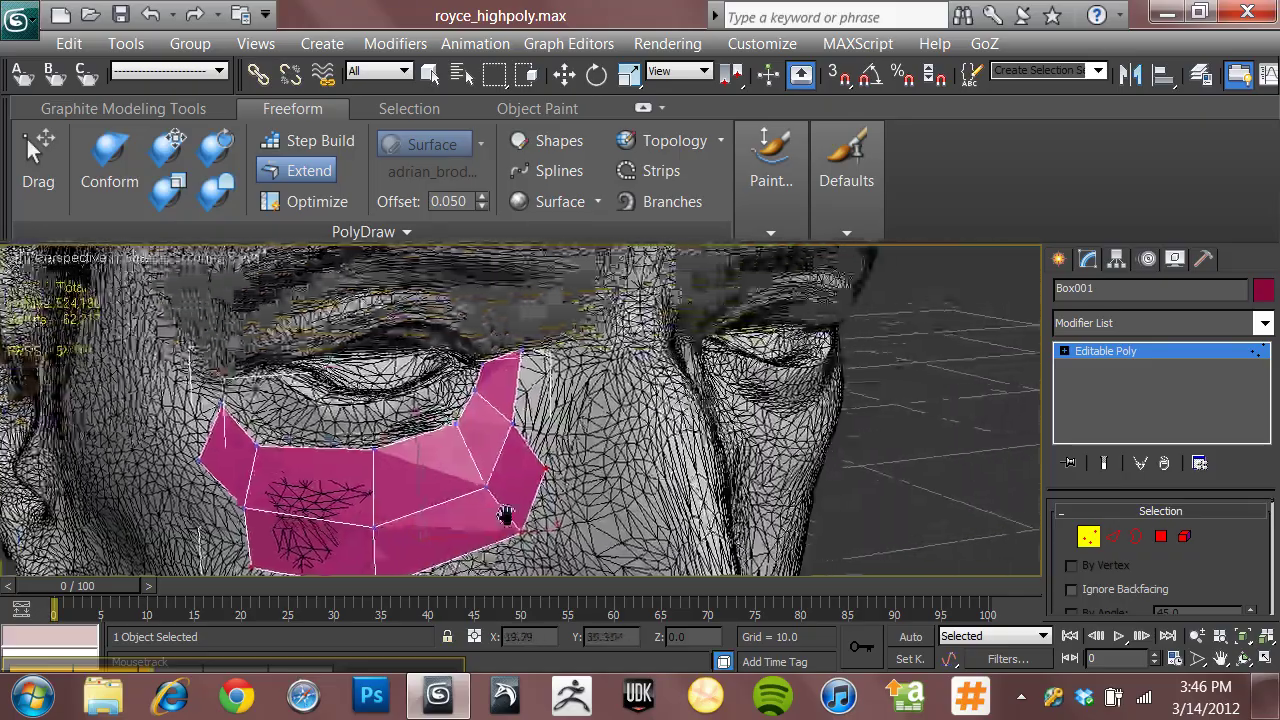
scroll(485, 430, up, 5)
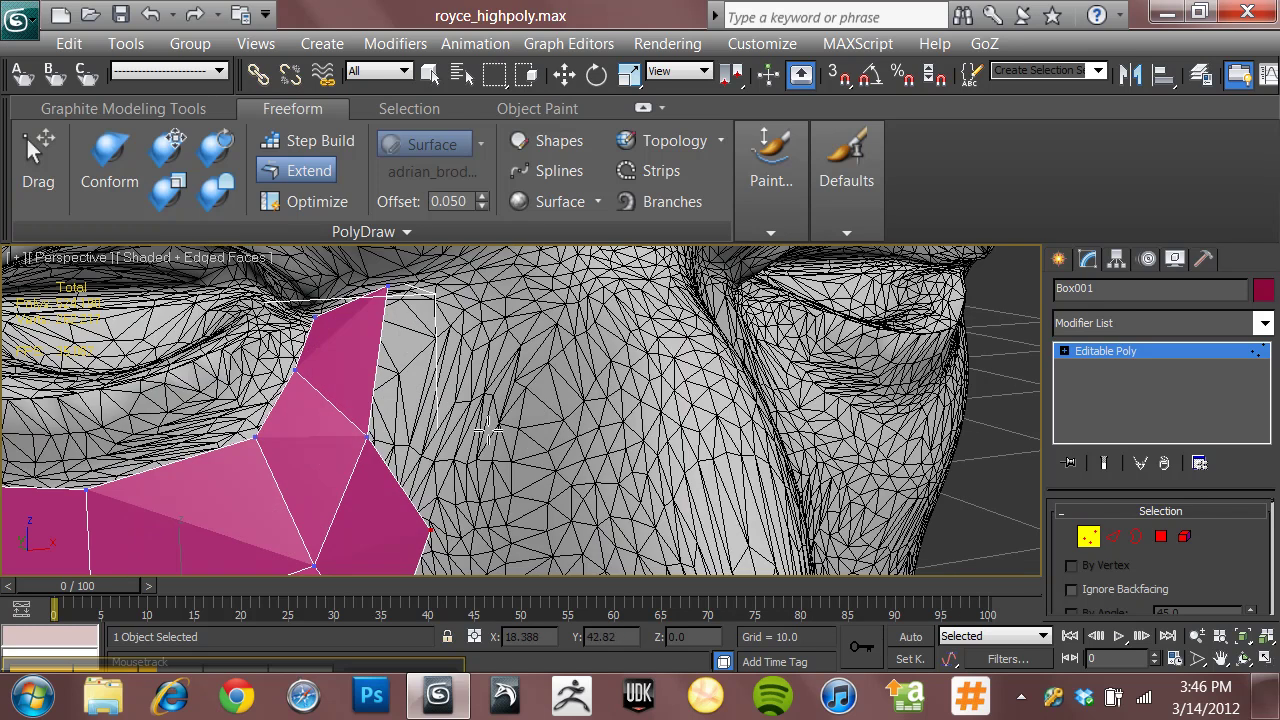
key(F4)
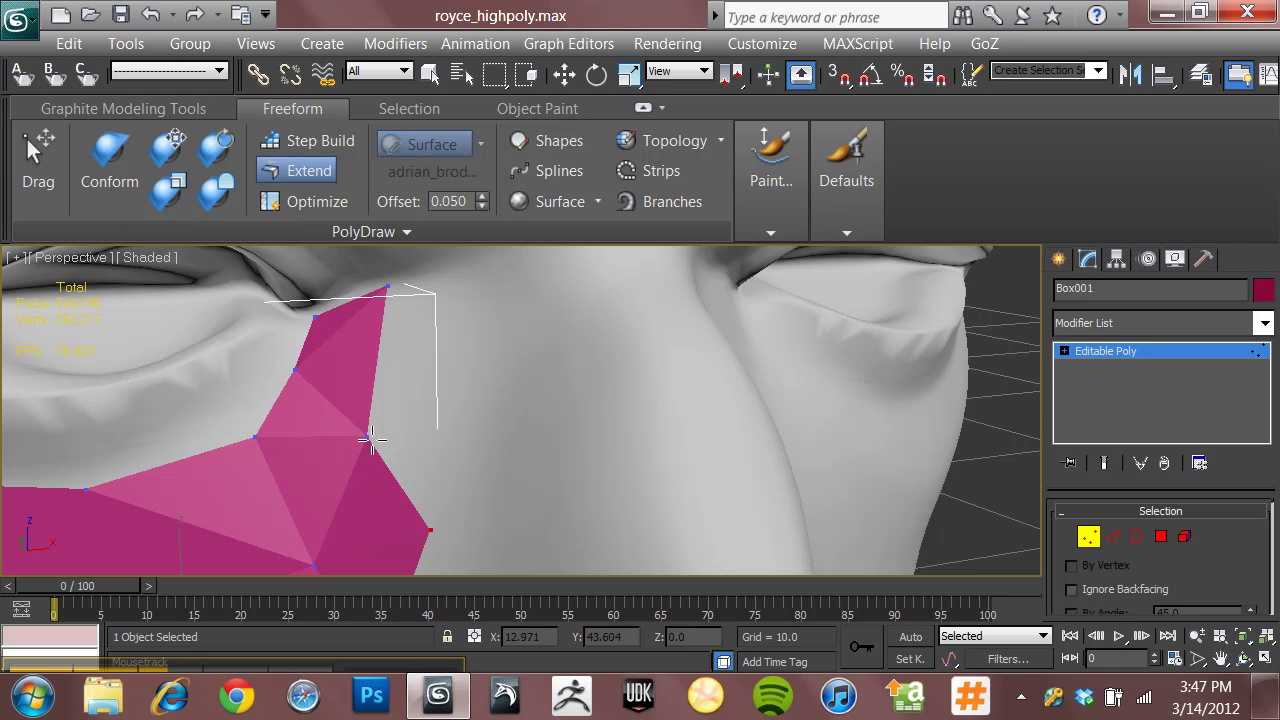
- Pull a new polygon out from the patch toward the nose
drag(371, 438, 480, 272)
middle_drag(480, 272, 560, 434)
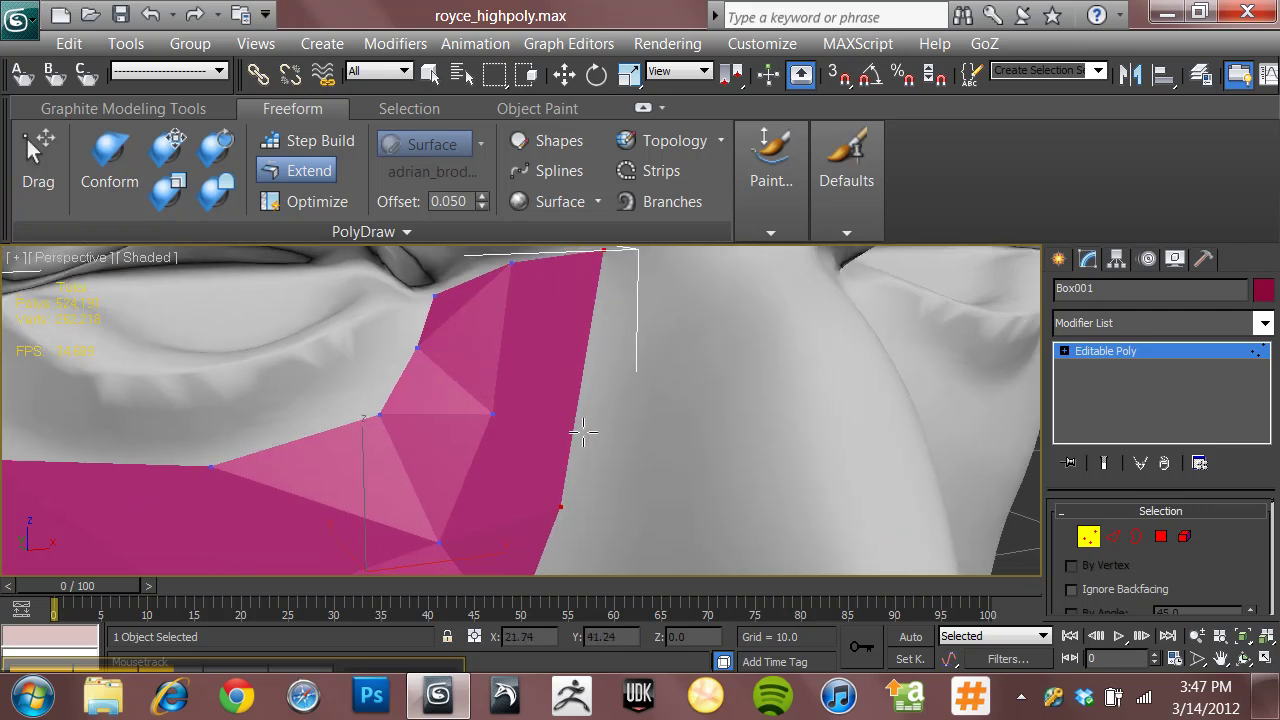
scroll(583, 432, down, 3)
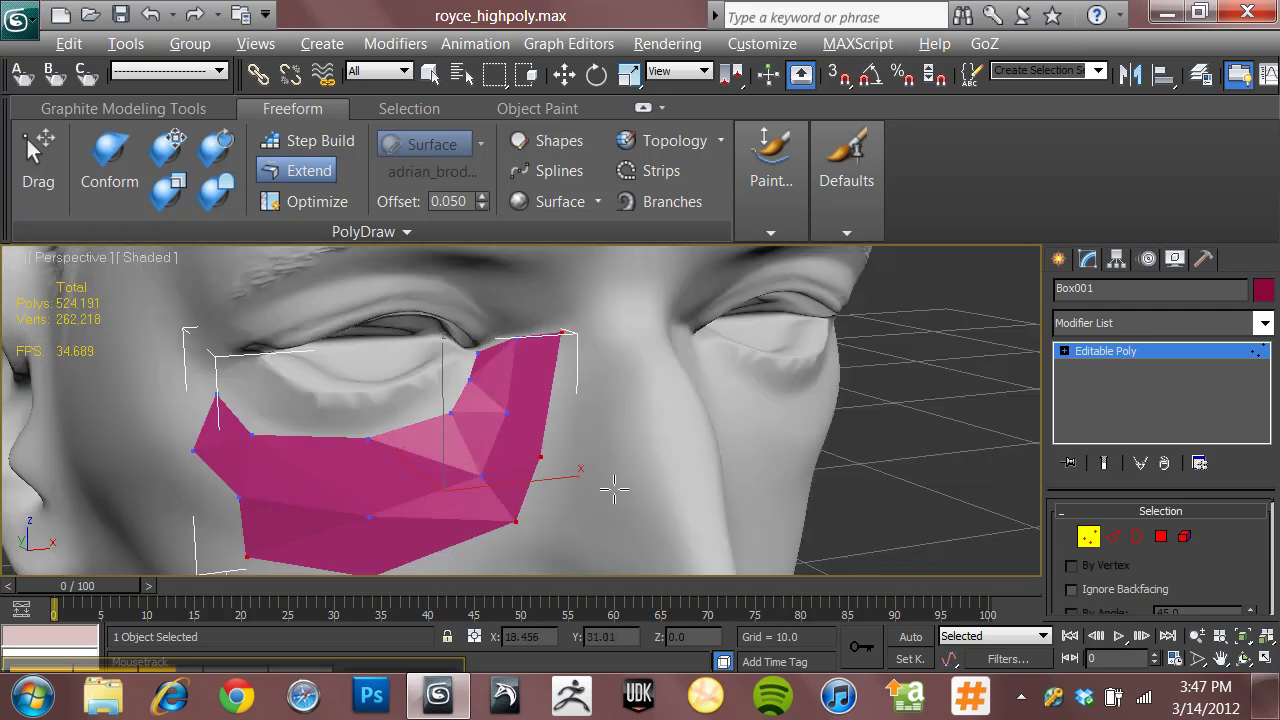
mouse_move(614, 487)
alt+middle_down()
mouse_move(577, 537)
mouse_move(632, 468)
mouse_move(706, 443)
mouse_move(735, 408)
alt+middle_up()
- Turn on edged faces (F4) and extend a new strip of quads toward the outer cheek
key(F4)
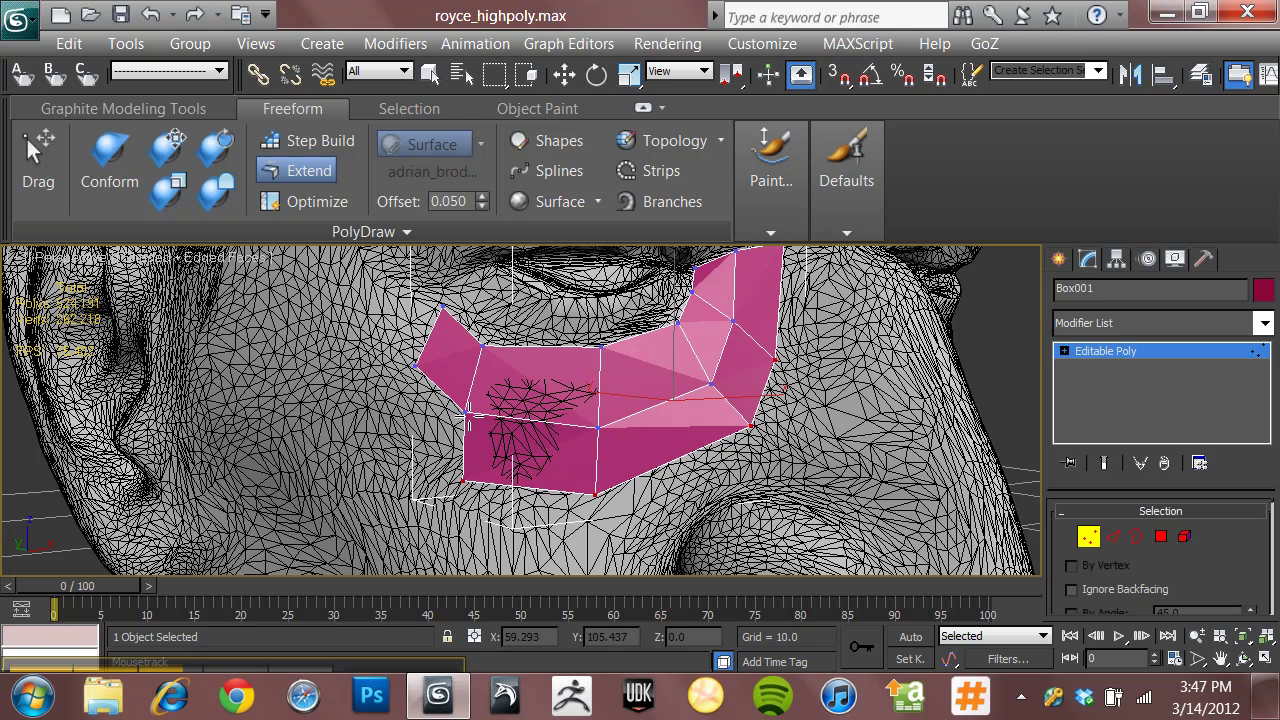
shift+drag(466, 422, 408, 452)
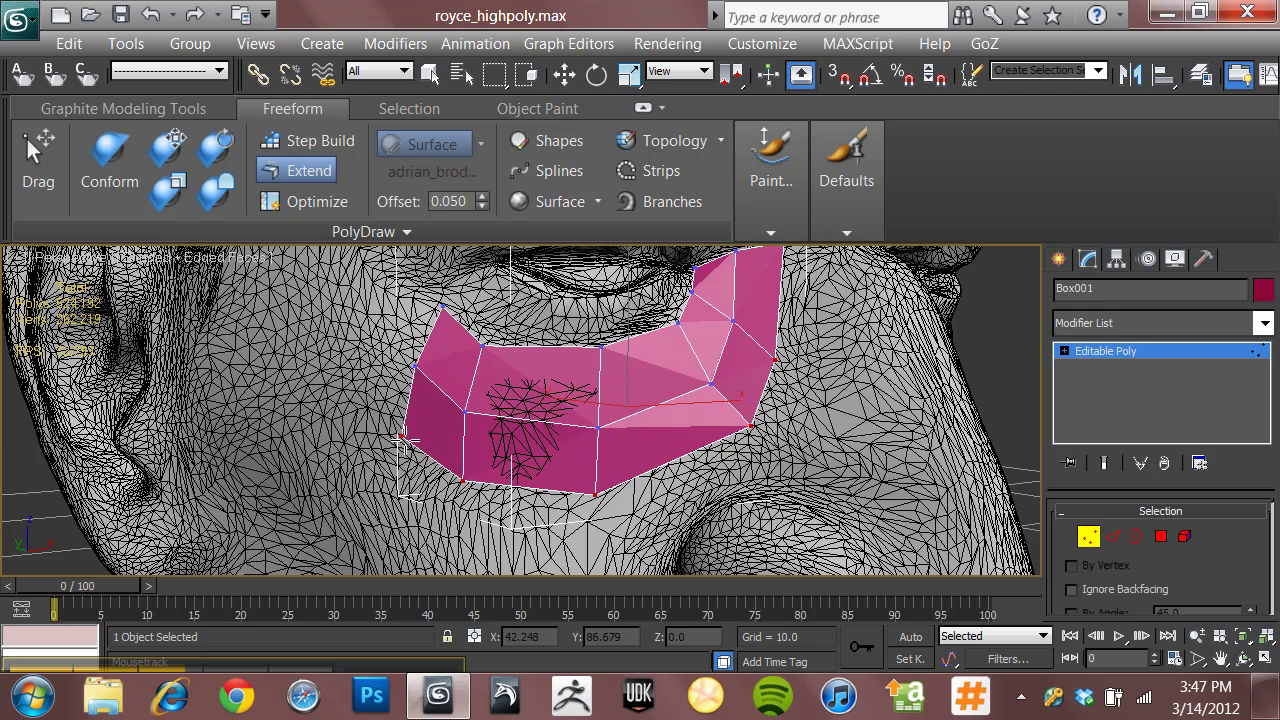
alt+middle_drag(524, 452, 515, 470)
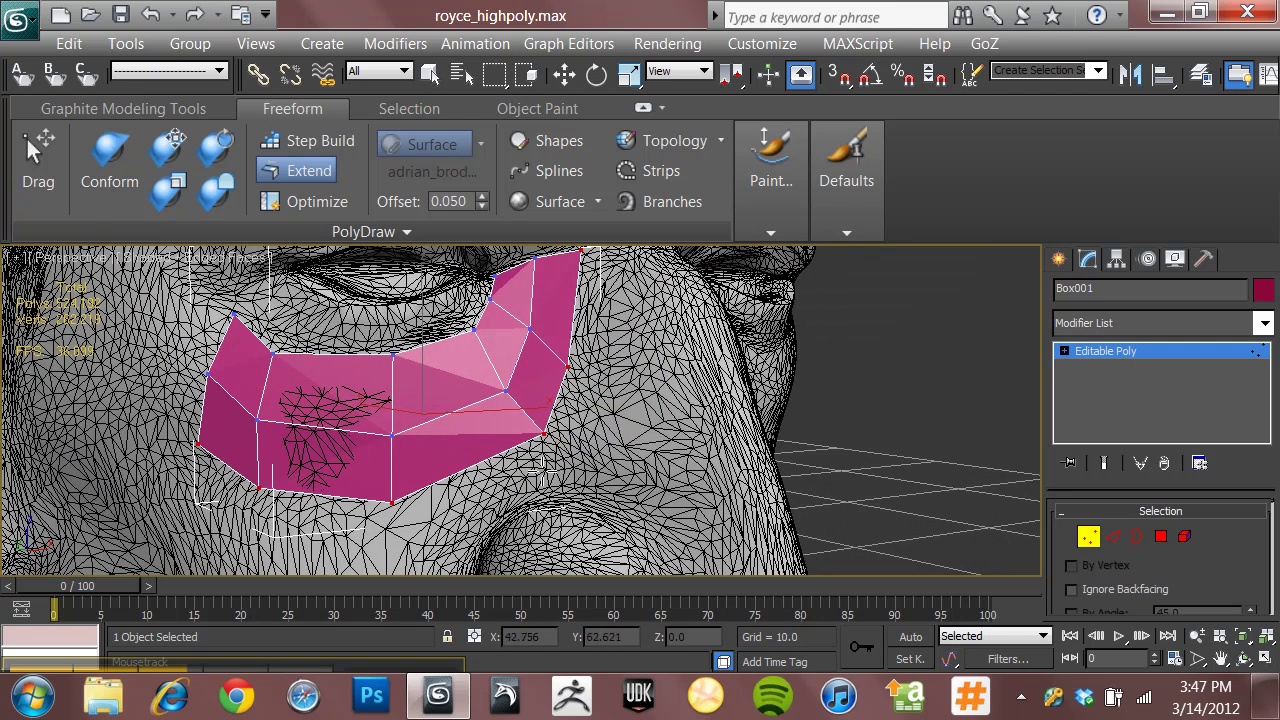
mouse_move(590, 459)
alt+middle_down()
mouse_move(530, 470)
mouse_move(584, 473)
alt+middle_up()
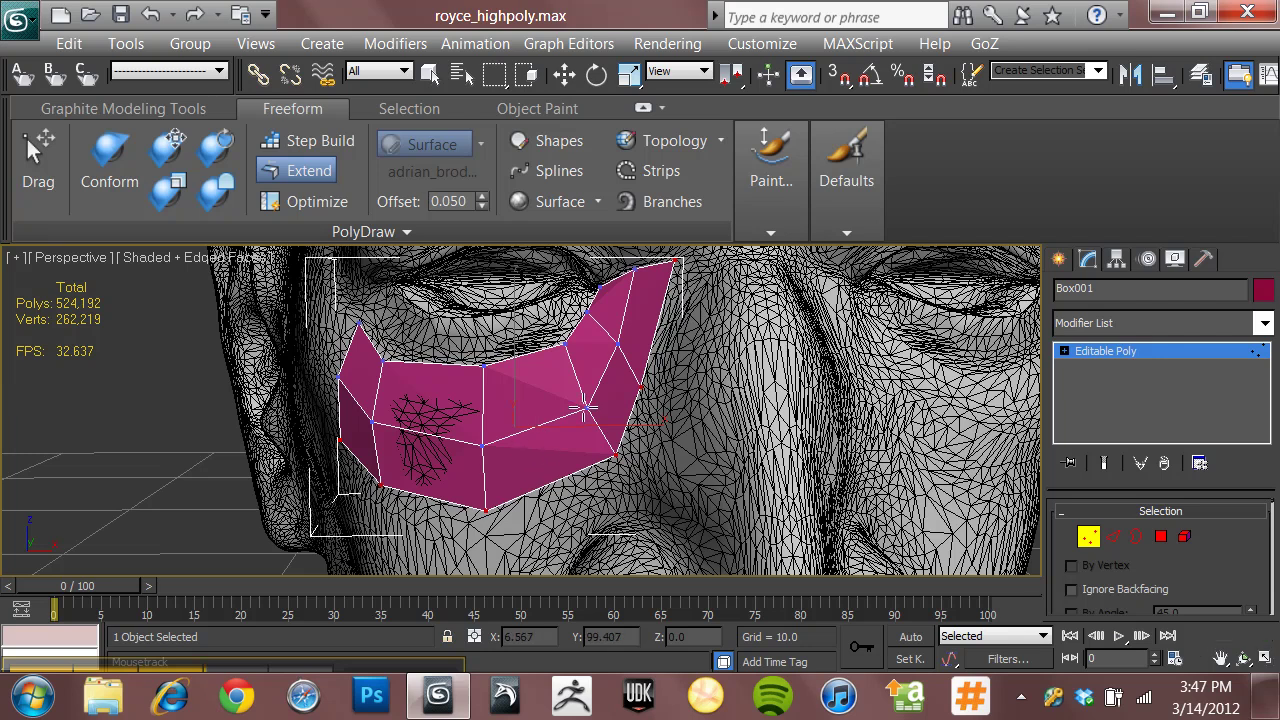
key(f)
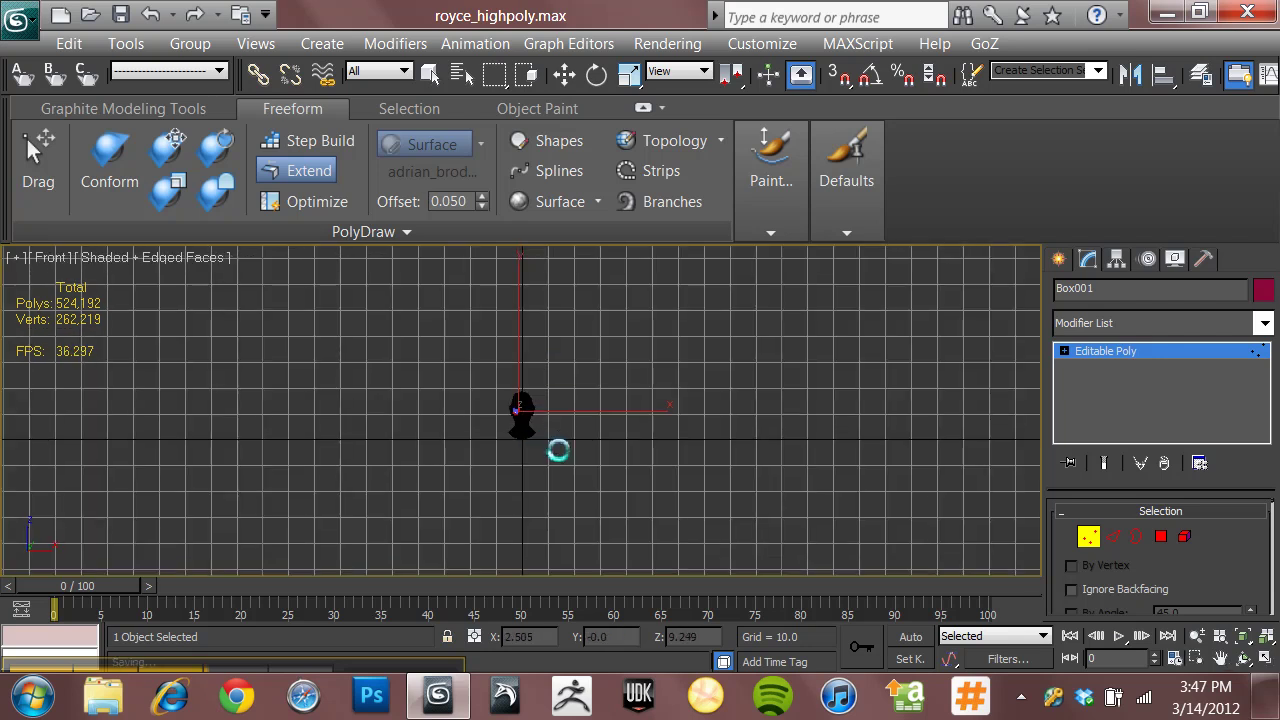
- Zoom and pan the Front view until the magenta patch fills the frame
scroll(557, 451, up, 2)
middle_drag(580, 426, 613, 429)
scroll(563, 449, up, 6)
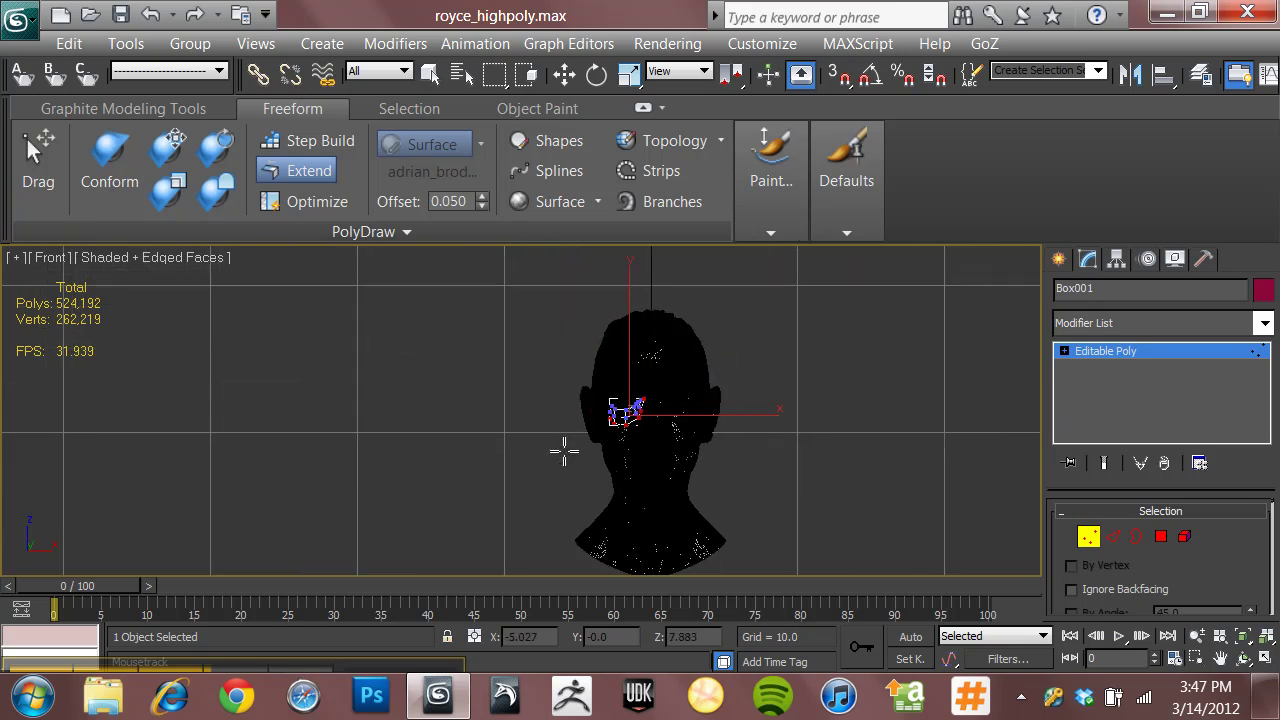
middle_drag(623, 449, 334, 420)
scroll(500, 457, up, 6)
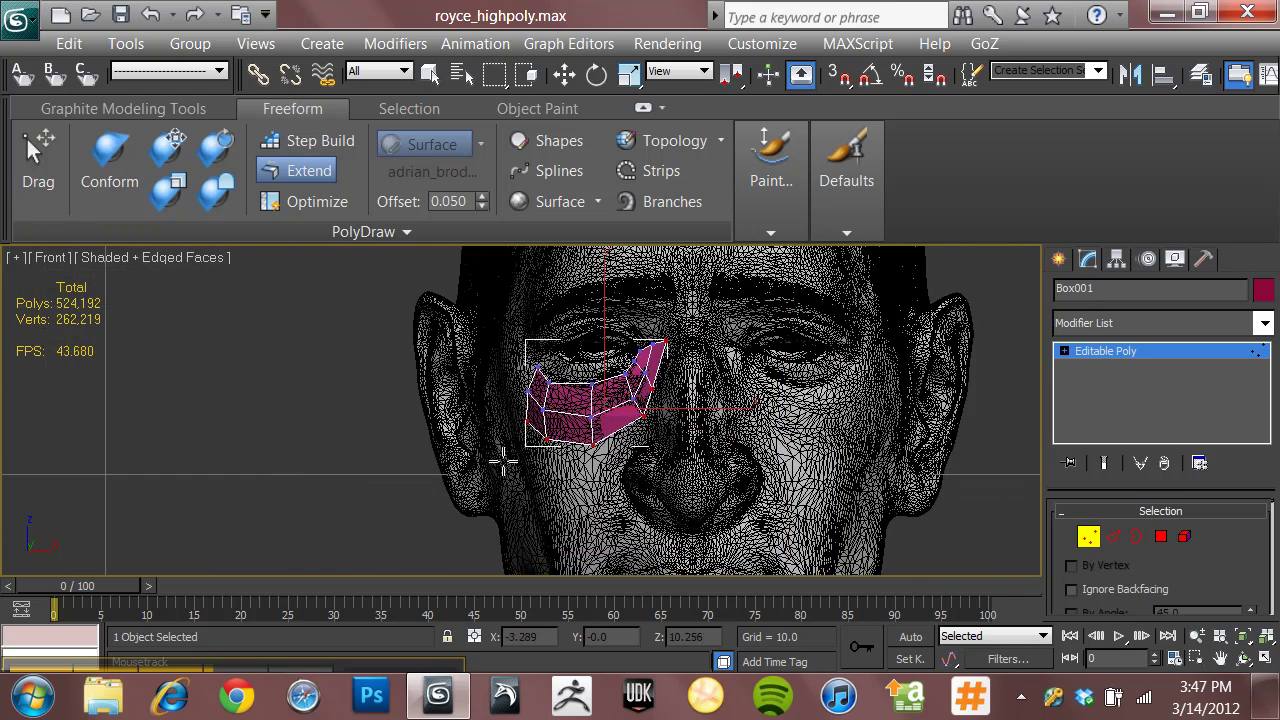
middle_drag(500, 457, 429, 463)
scroll(630, 425, down, 1)
scroll(427, 462, up, 1)
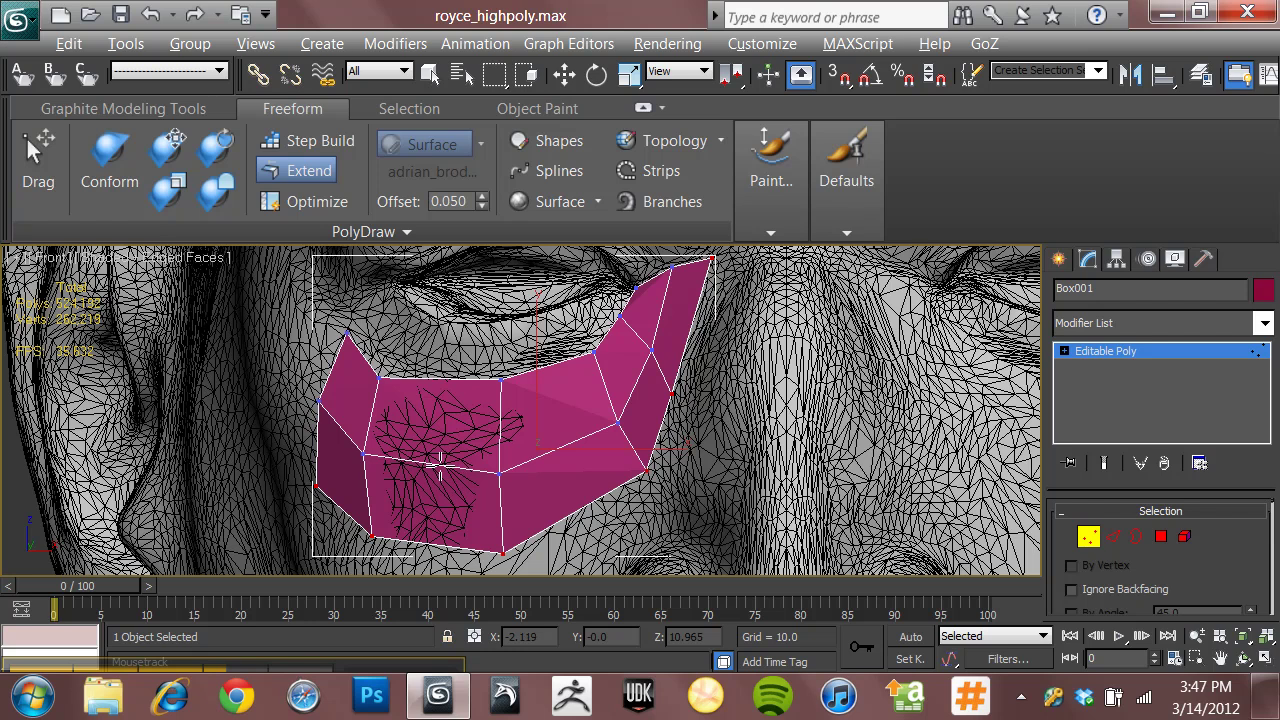
- Adjust the left, top-left, top-centre and right vertices to fit the under-eye, then delete the lower-right quad
drag(364, 455, 360, 447)
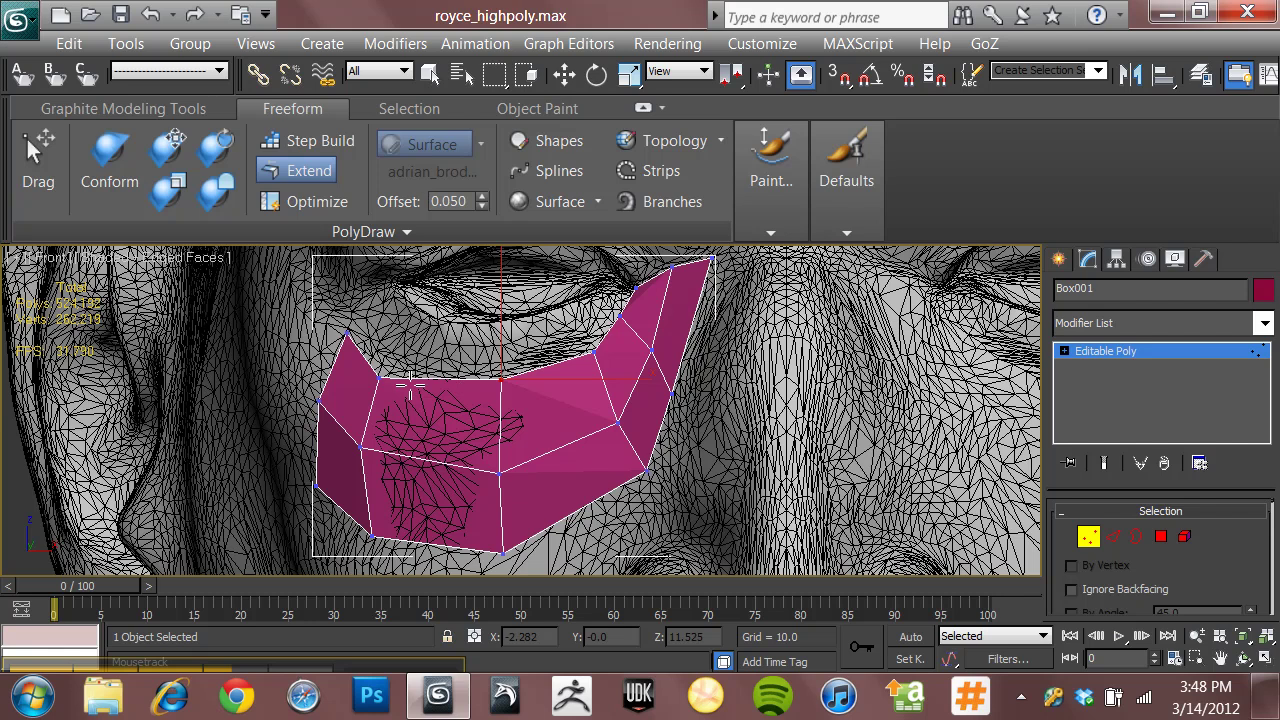
drag(381, 381, 387, 363)
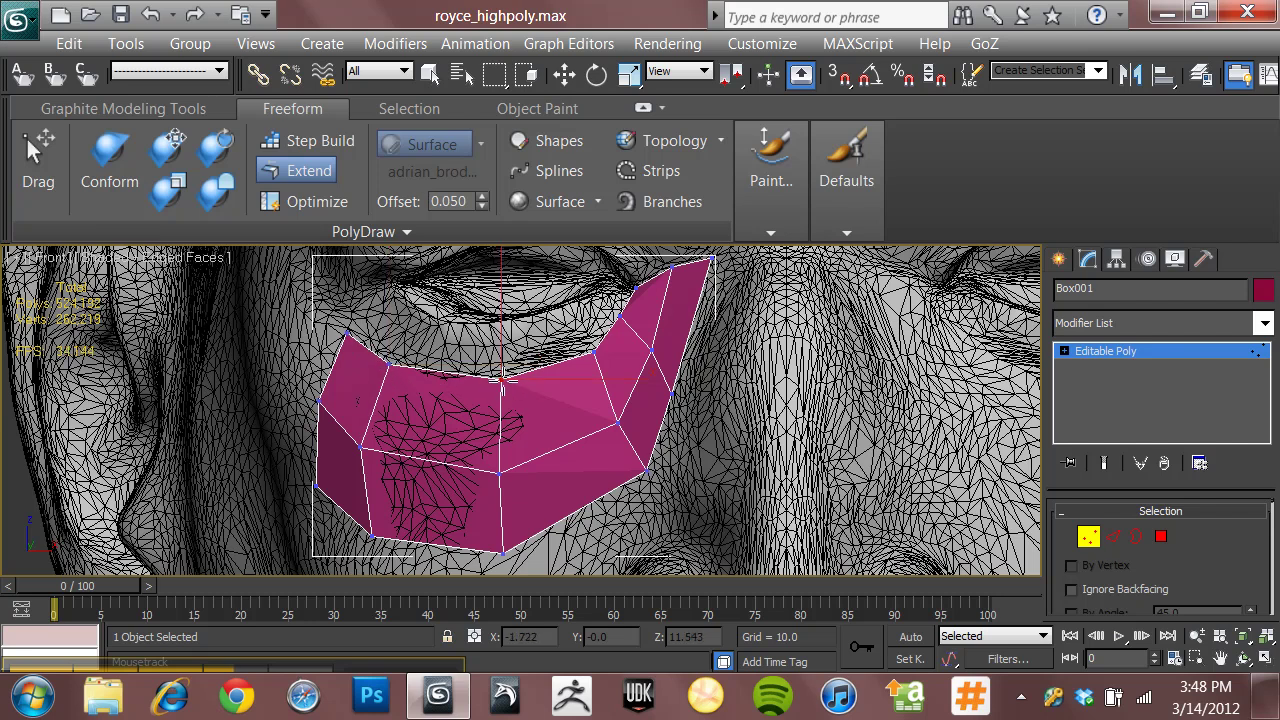
drag(498, 378, 501, 370)
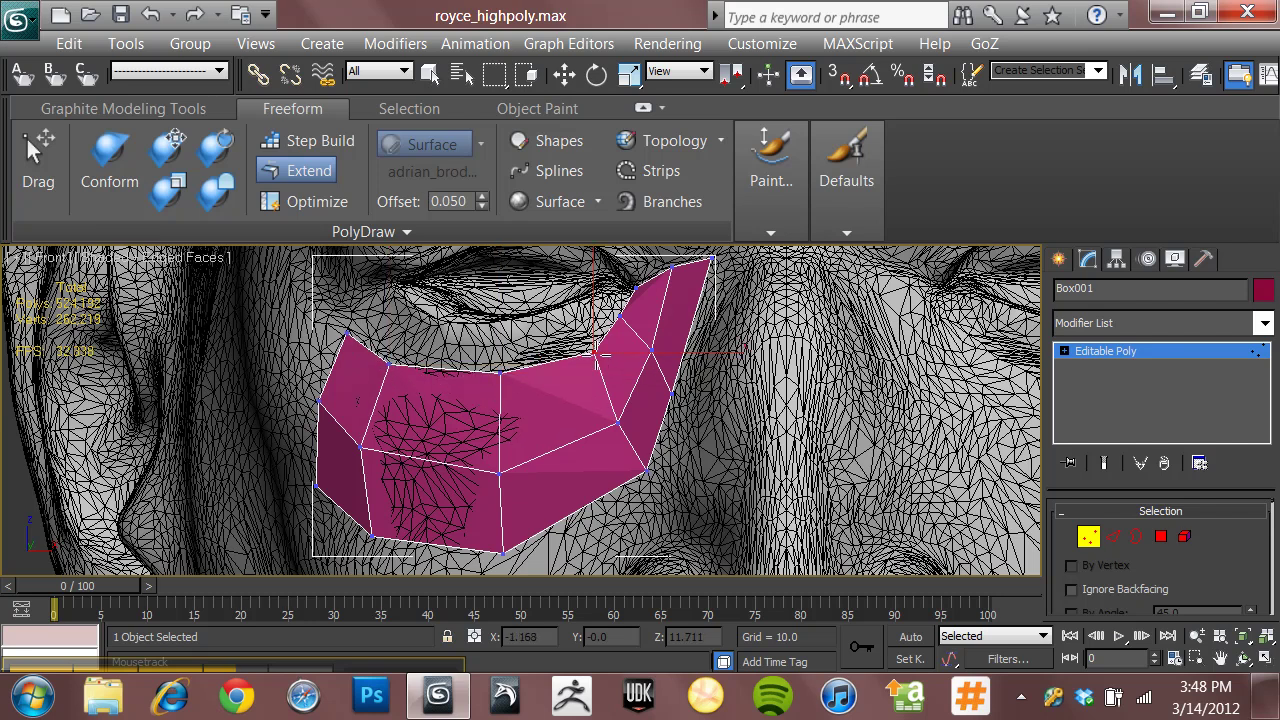
drag(589, 348, 586, 351)
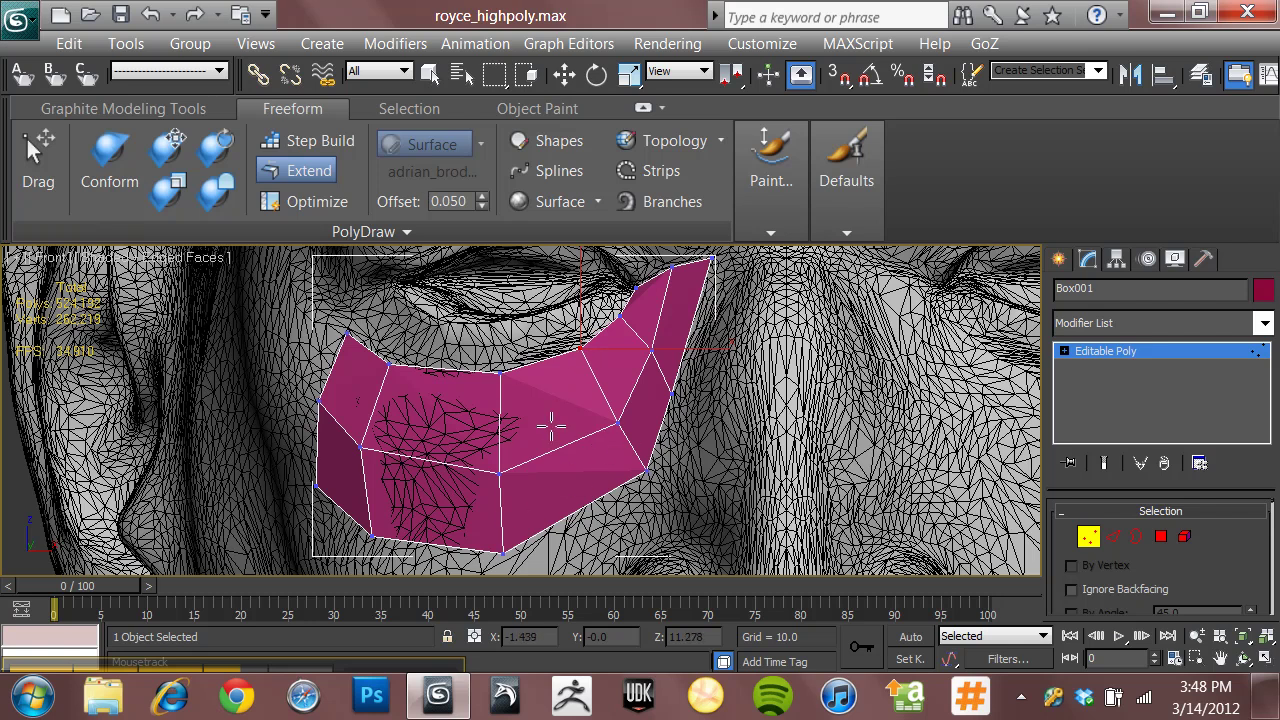
ctrl+click(572, 480)
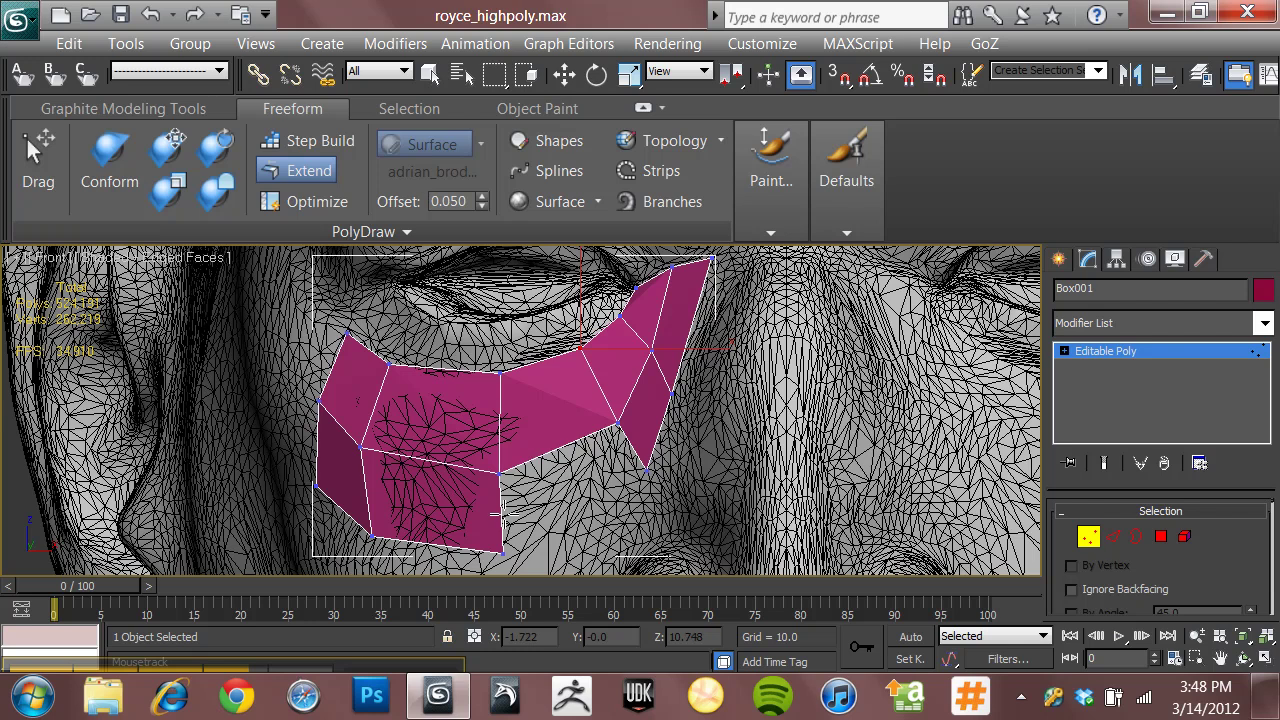
- Create a new quad across the four lower-right corner vertices and zoom out to the whole face
shift+click(640, 445)
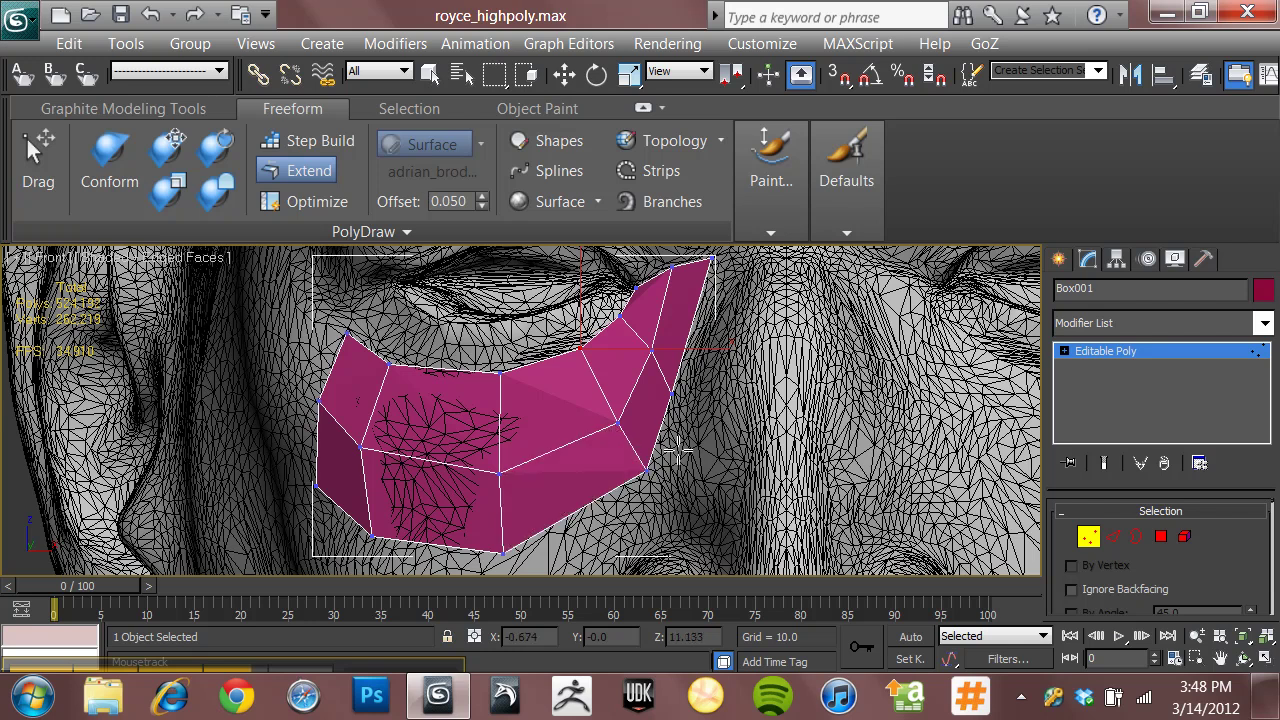
scroll(676, 453, down, 6)
middle_drag(605, 458, 600, 373)
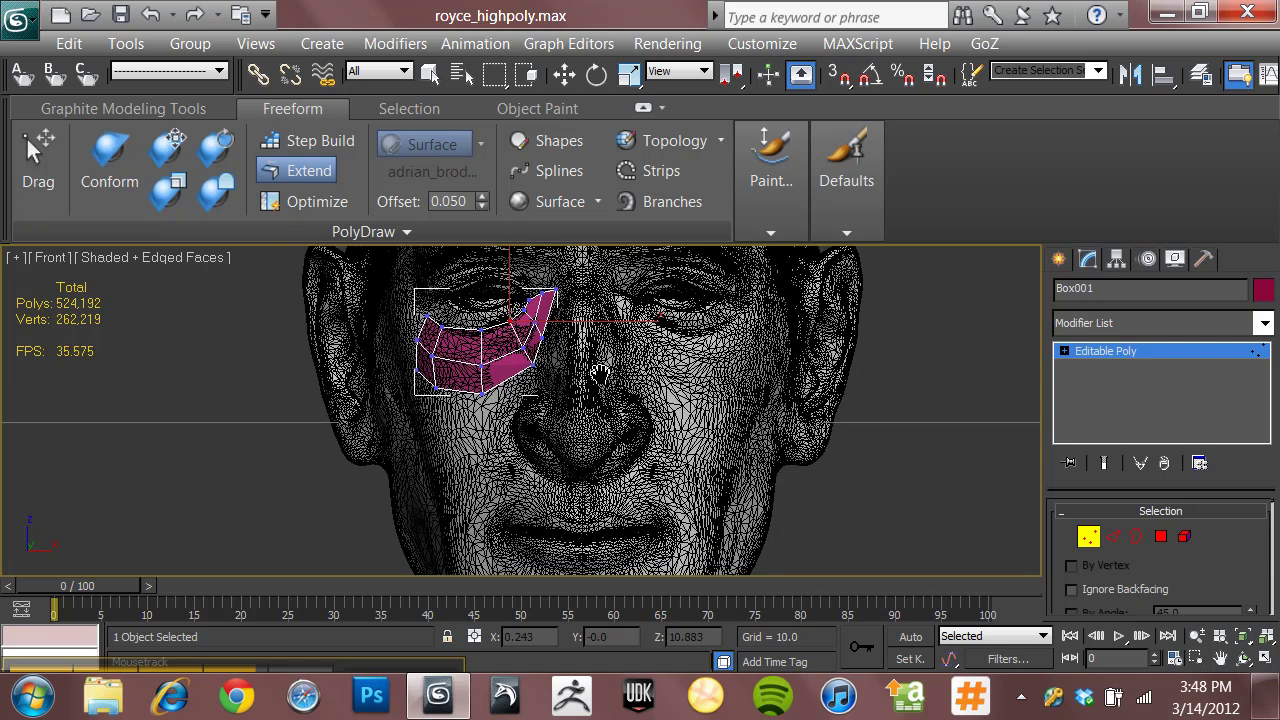
- Switch to the Perspective view and orbit around the head to check the patch from an angle
middle_drag(600, 373, 578, 413)
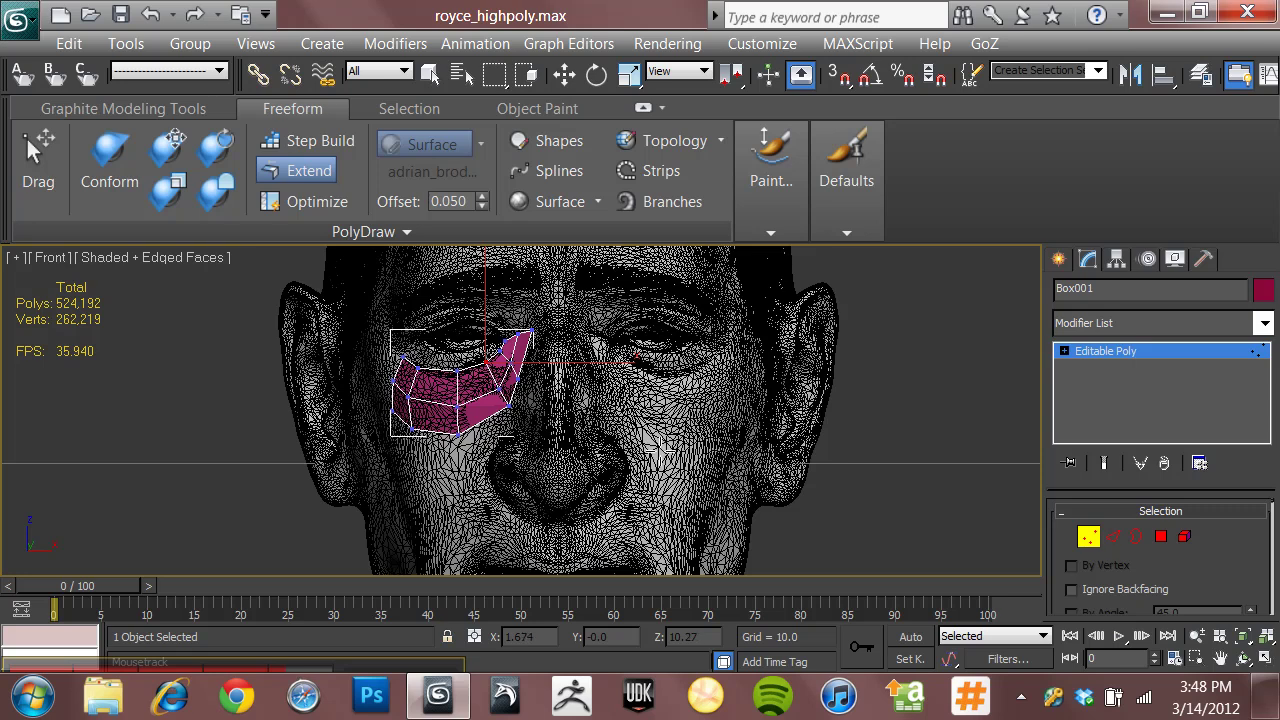
key(p)
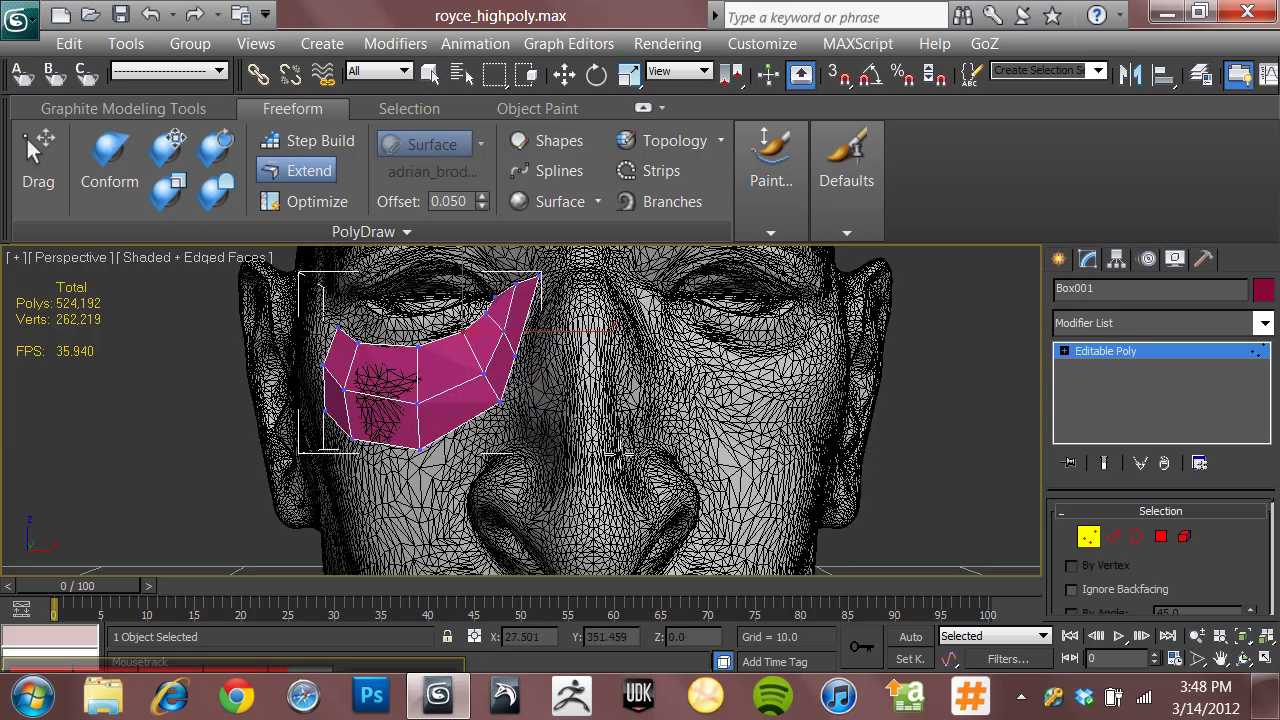
alt+middle_drag(613, 441, 708, 438)
scroll(708, 438, down, 3)
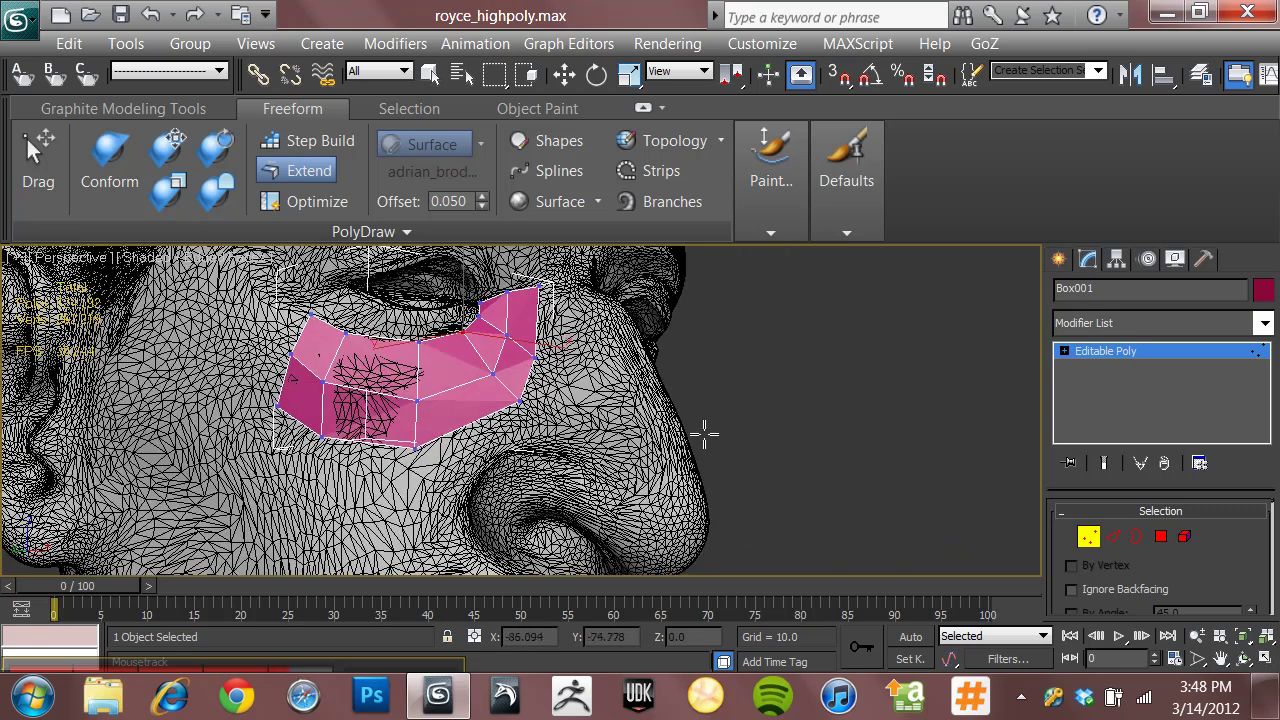
alt+middle_drag(629, 423, 709, 452)
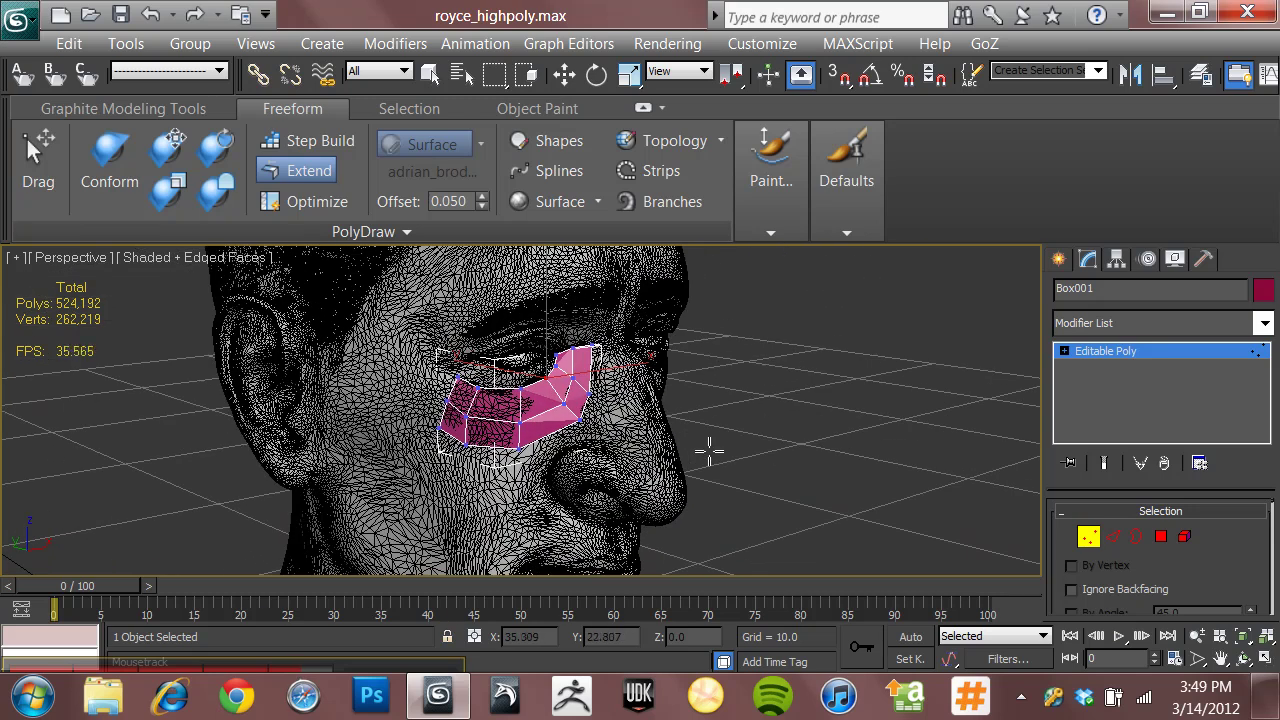